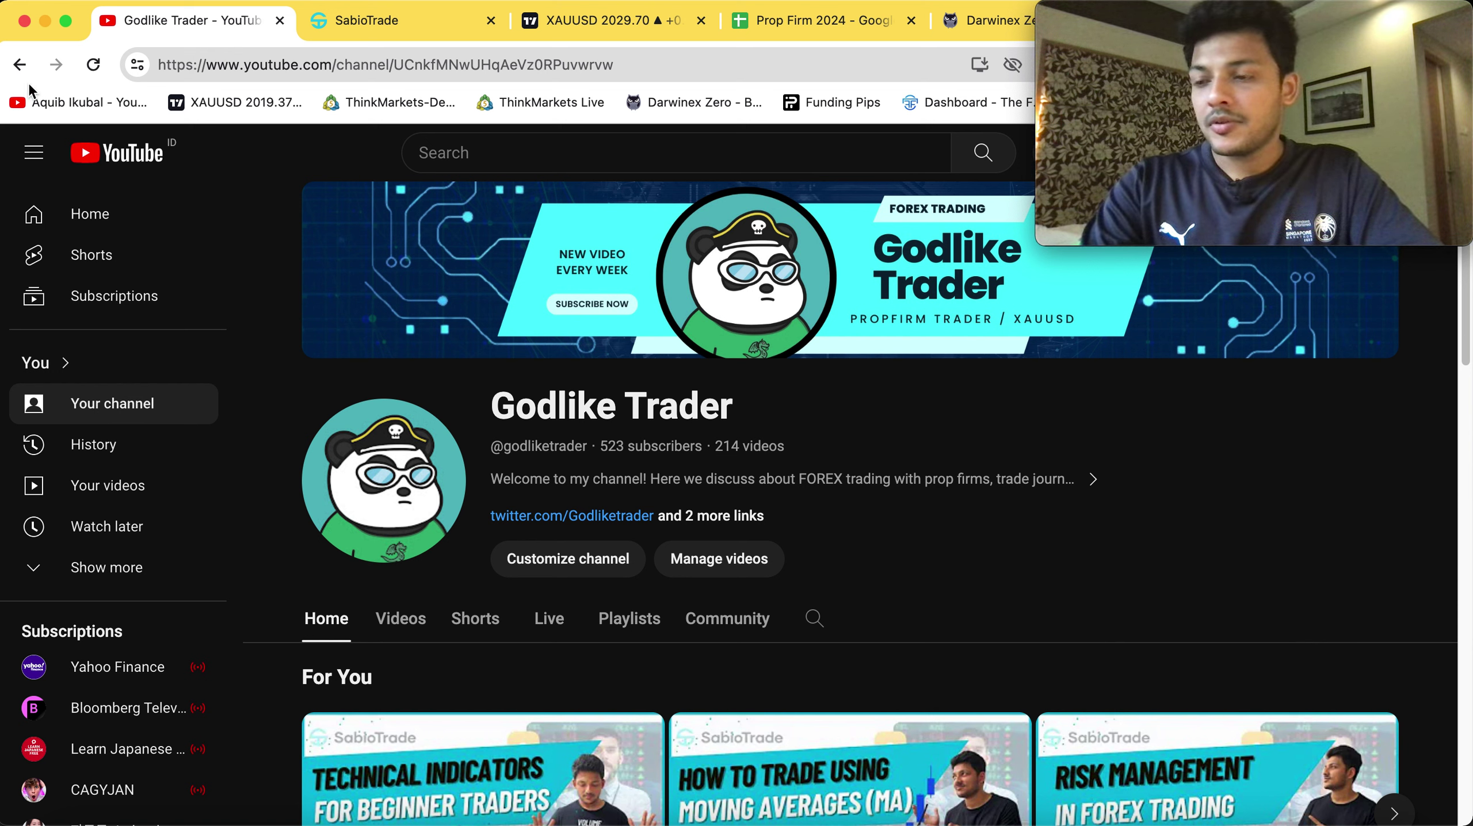
Step: Switch to SabioTrade and zoom out slightly on the Gold 15-minute chart at 2029.650
{"action": "left_click", "coordinate": [412, 28]}
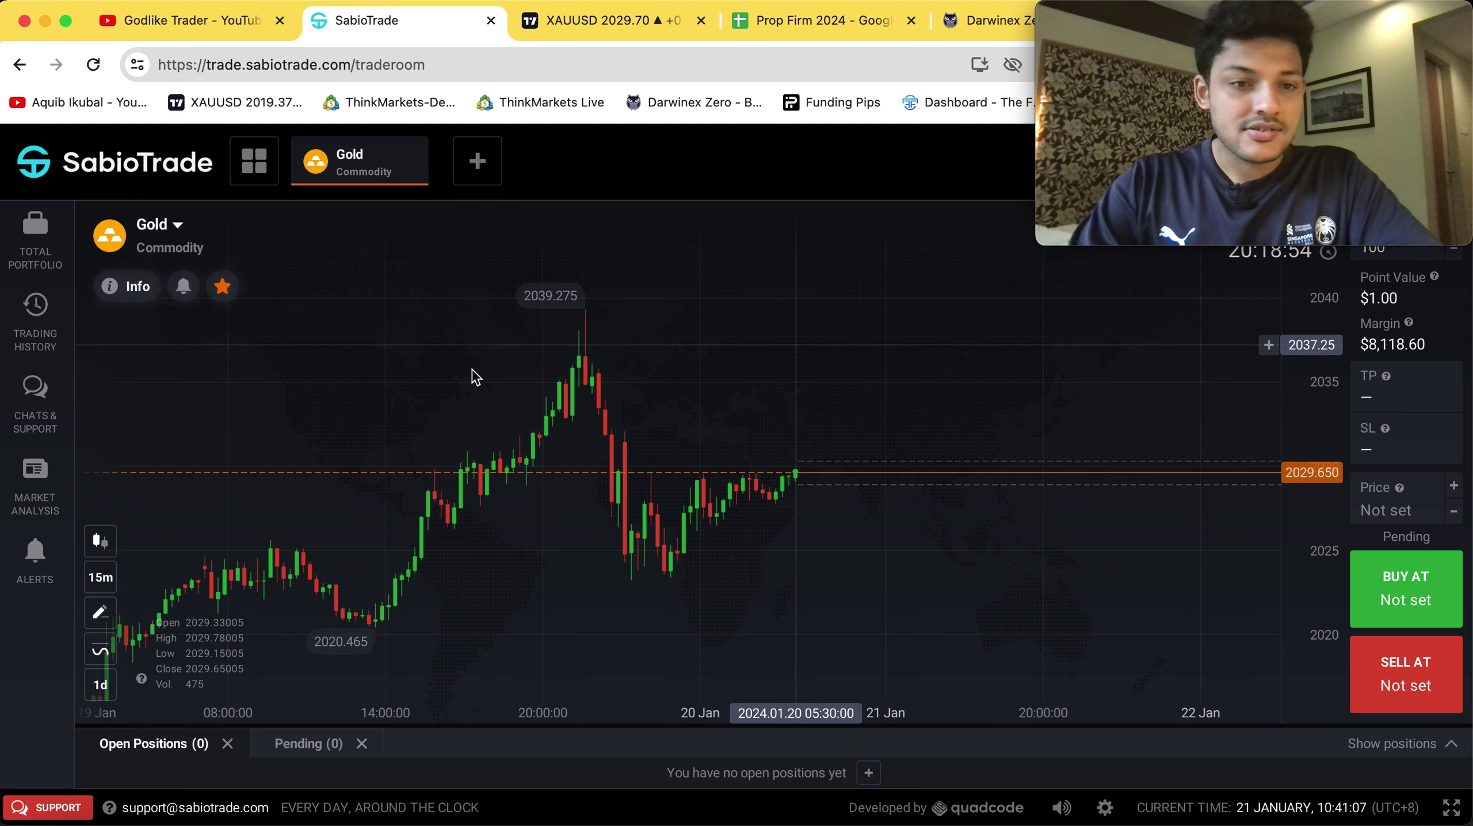
{"action": "scroll", "coordinate": [477, 371], "scroll_direction": "down", "scroll_amount": 2}
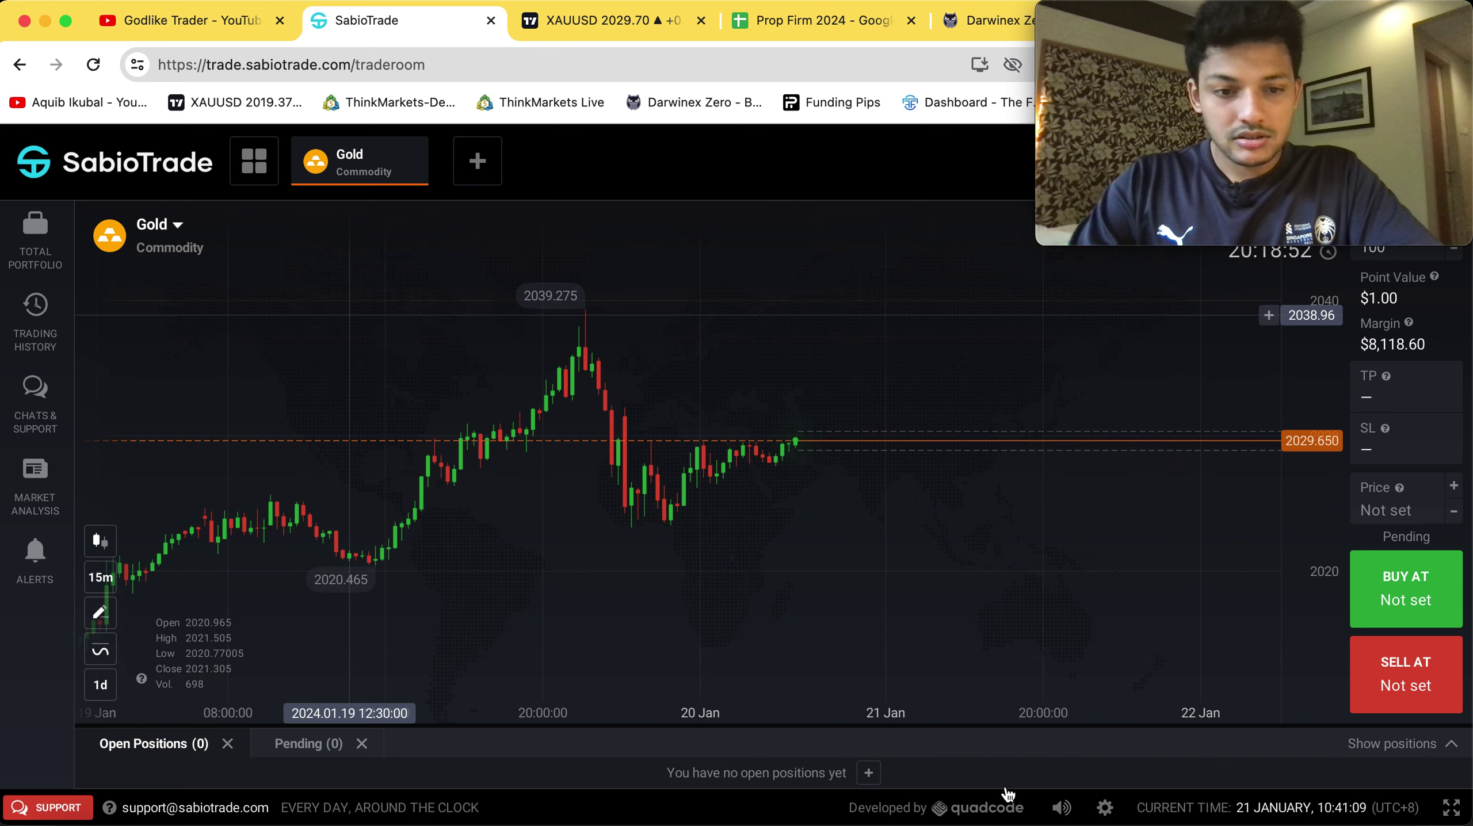
Step: Open Trading History and inspect the 17:22 and 19:07 Gold stop-loss trades, including the −$689.52 loss
{"action": "left_click", "coordinate": [38, 320]}
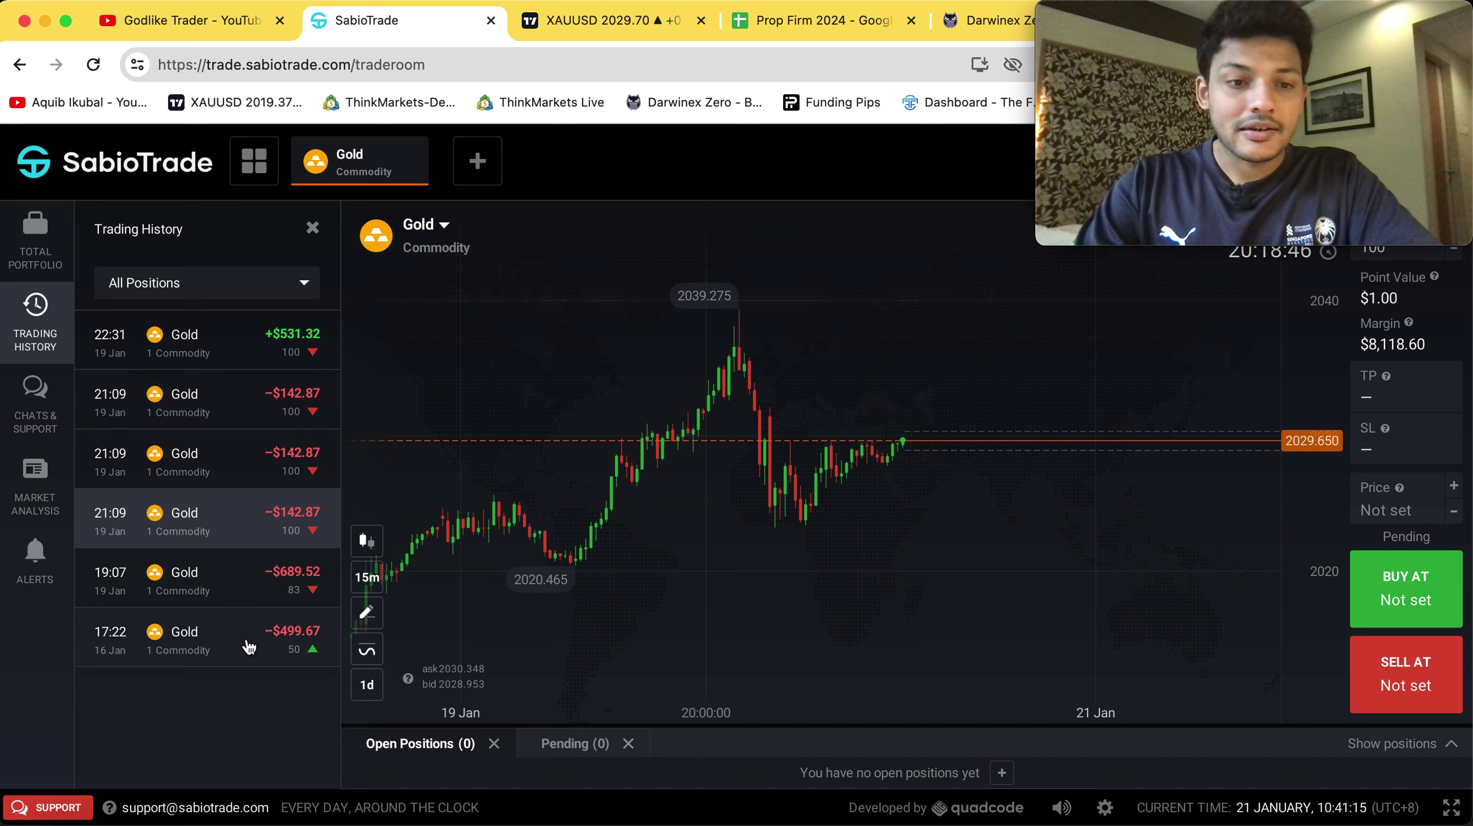
{"action": "mouse_move", "coordinate": [248, 646]}
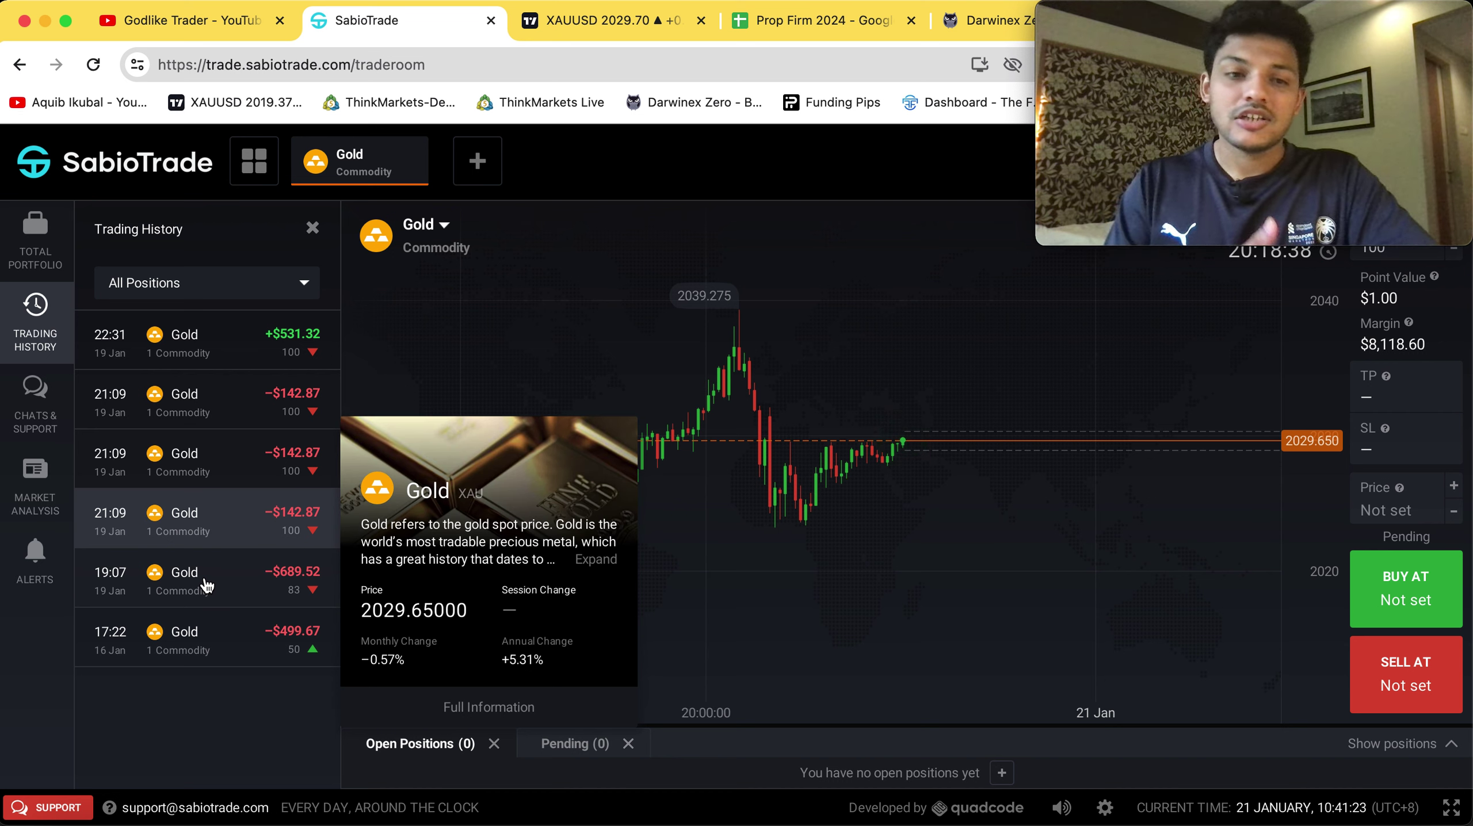
{"action": "left_click", "coordinate": [227, 642]}
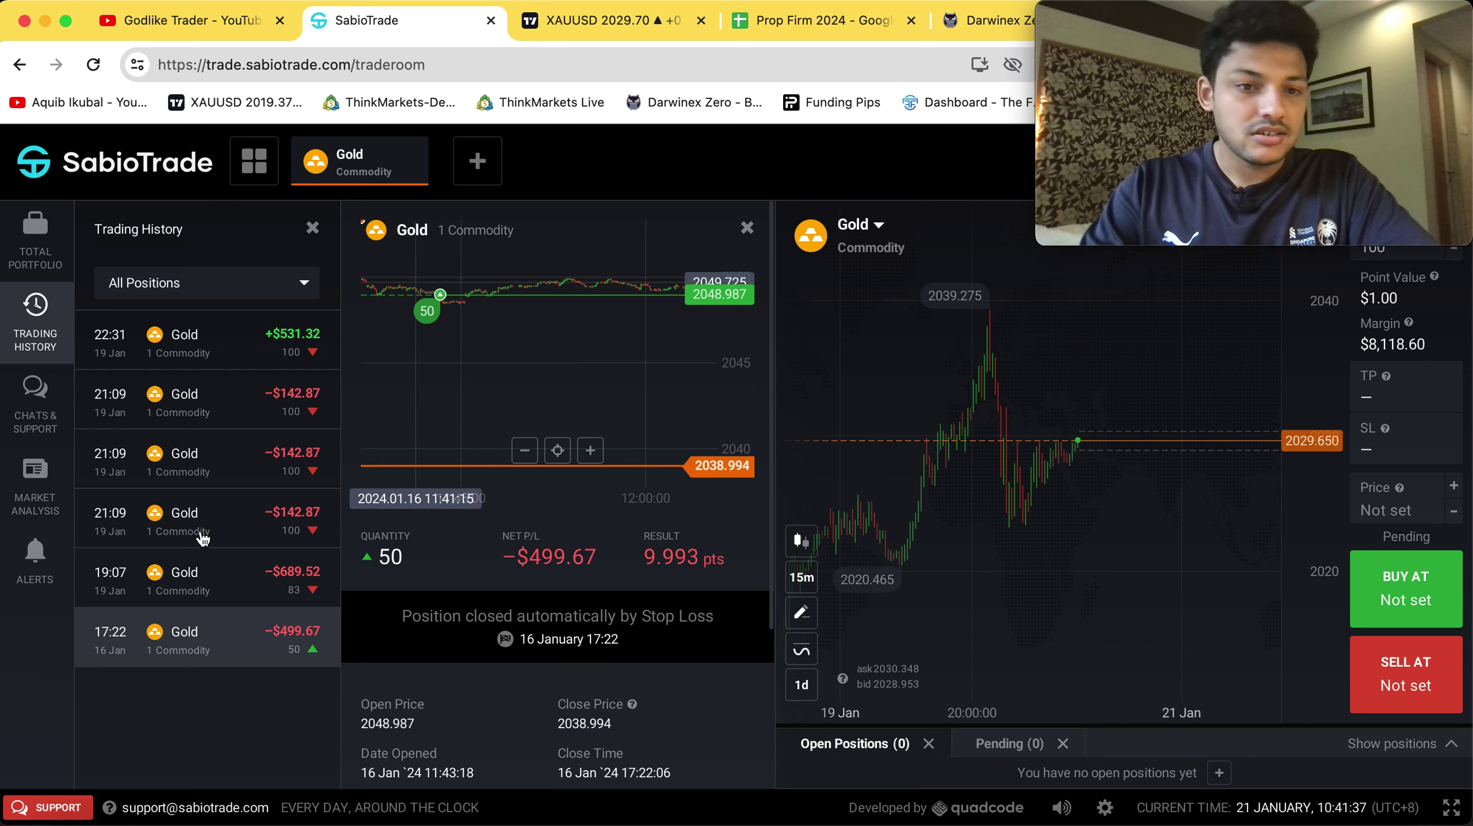
{"action": "left_click", "coordinate": [226, 590]}
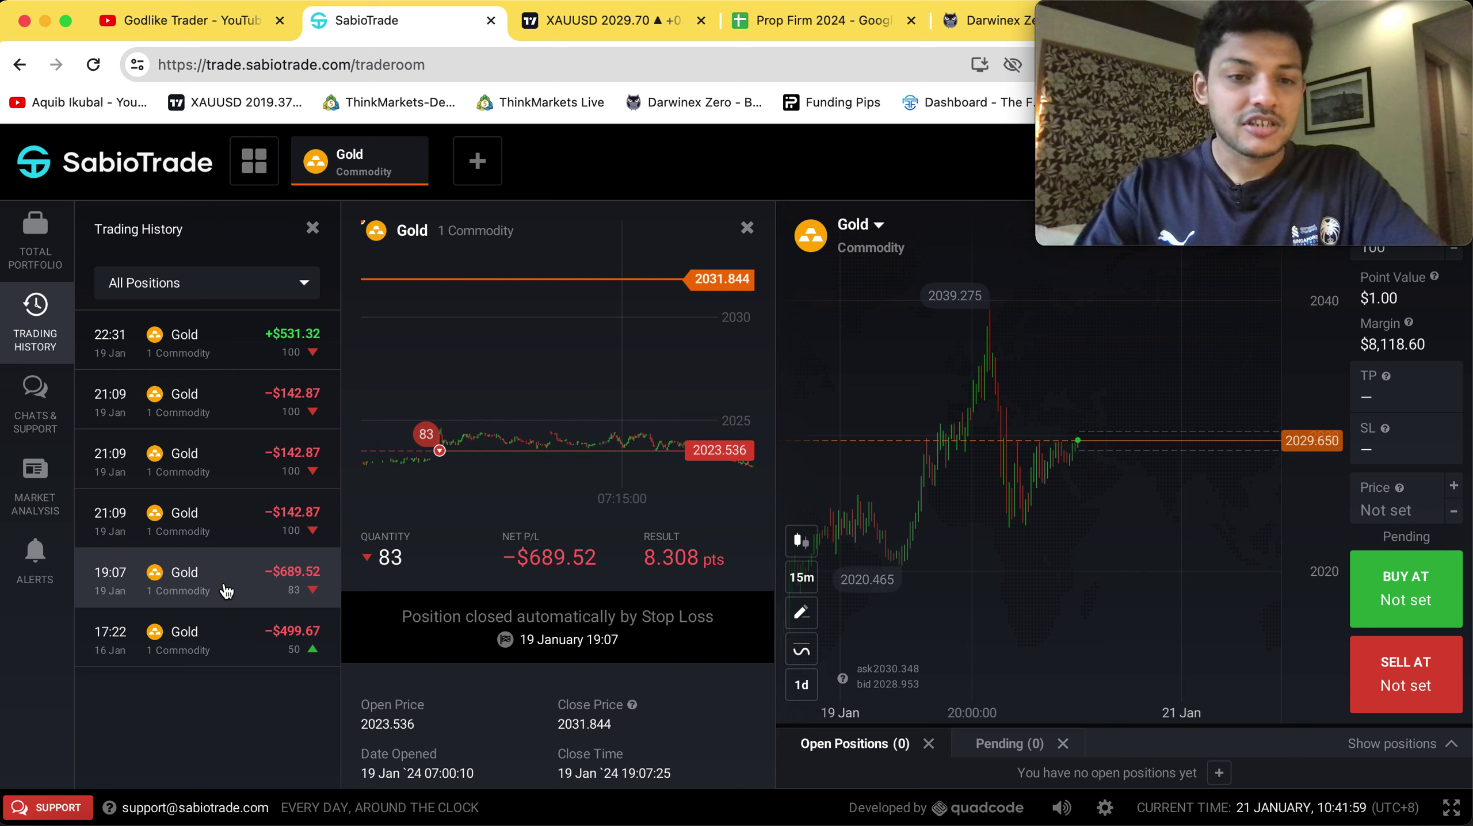
Step: Open the lowest 21:09 Gold trade: 100 units, 2033.589 stopped at 2035.017, −$142.87
{"action": "mouse_move", "coordinate": [269, 585]}
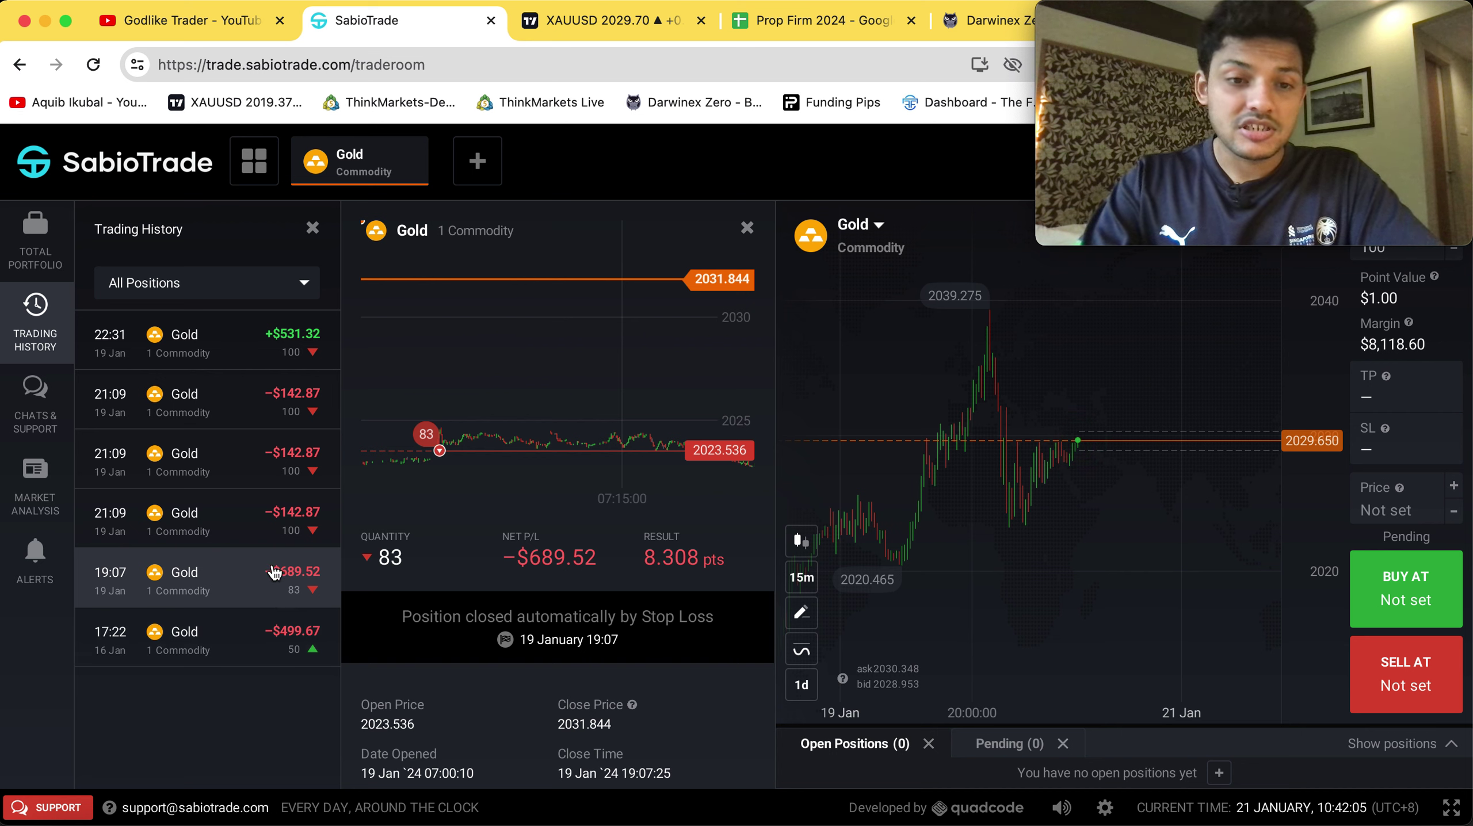
{"action": "left_click", "coordinate": [242, 512]}
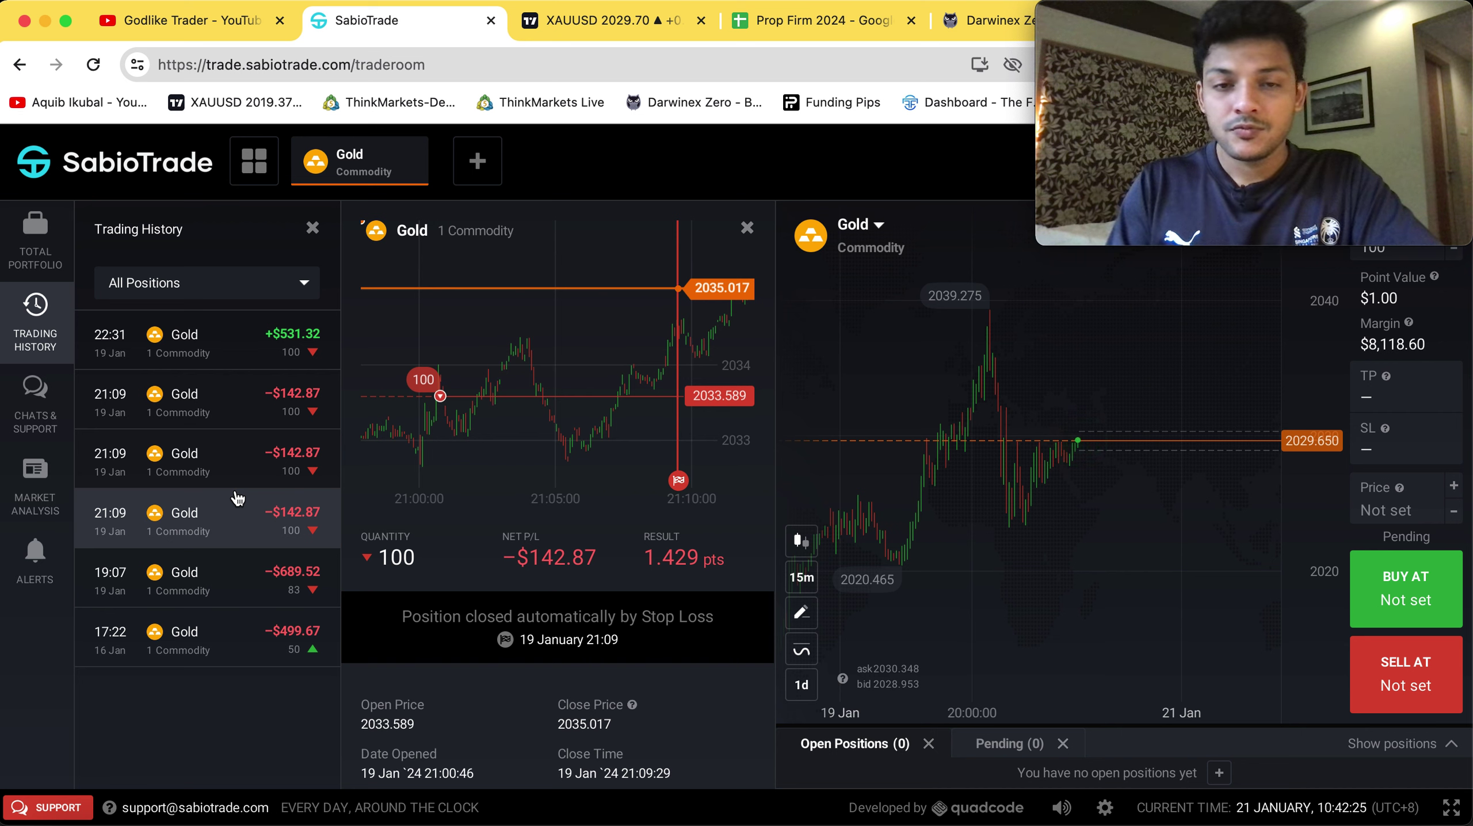
Step: Compare the three 21:09 Gold shorts of 100, checking leverage, take profit and stop loss
{"action": "left_click", "coordinate": [215, 466]}
{"action": "left_click", "coordinate": [227, 420]}
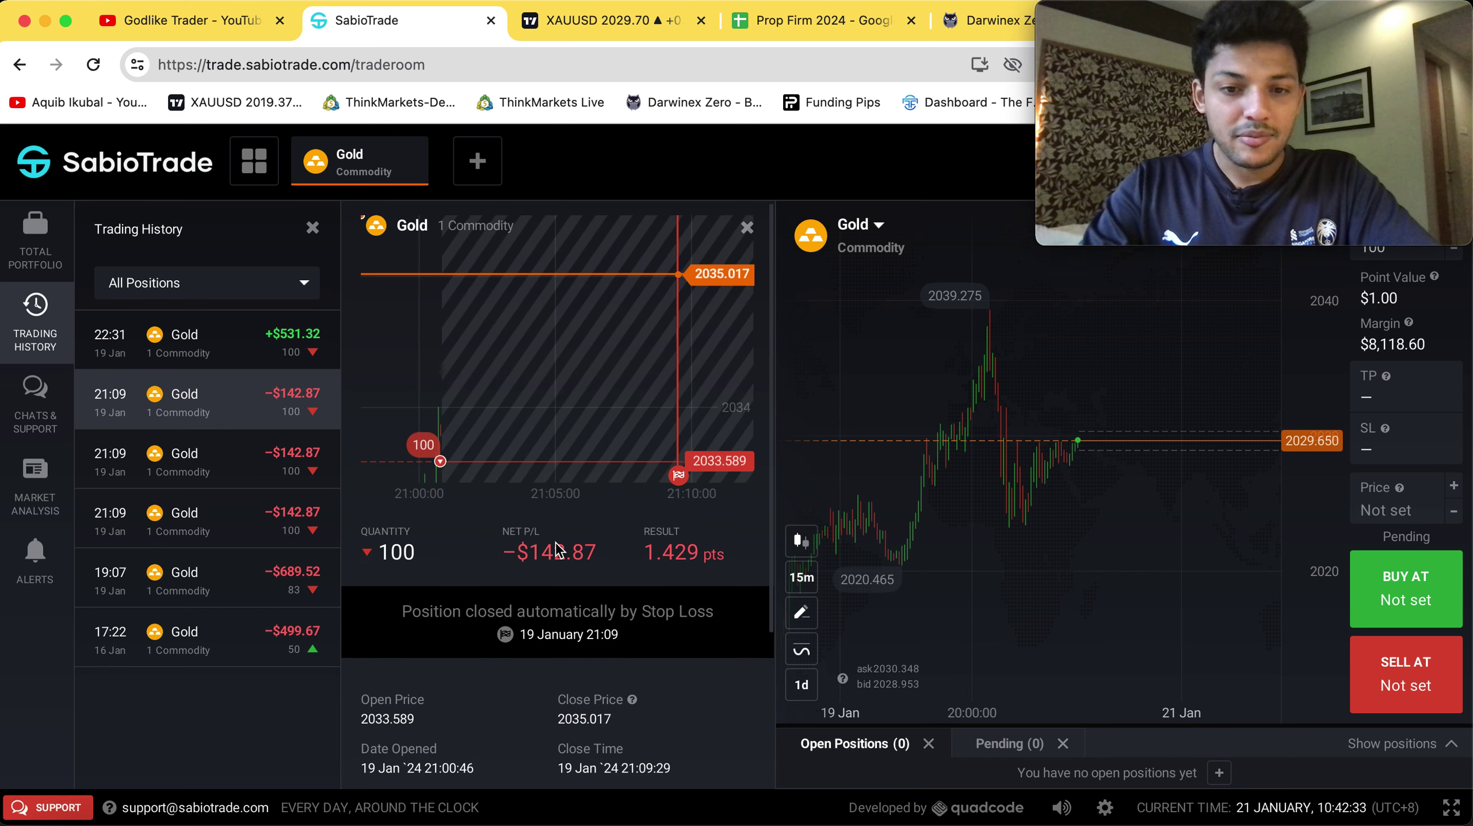
{"action": "scroll", "coordinate": [558, 549], "scroll_direction": "down", "scroll_amount": 1}
{"action": "scroll", "coordinate": [558, 549], "scroll_direction": "down", "scroll_amount": 1}
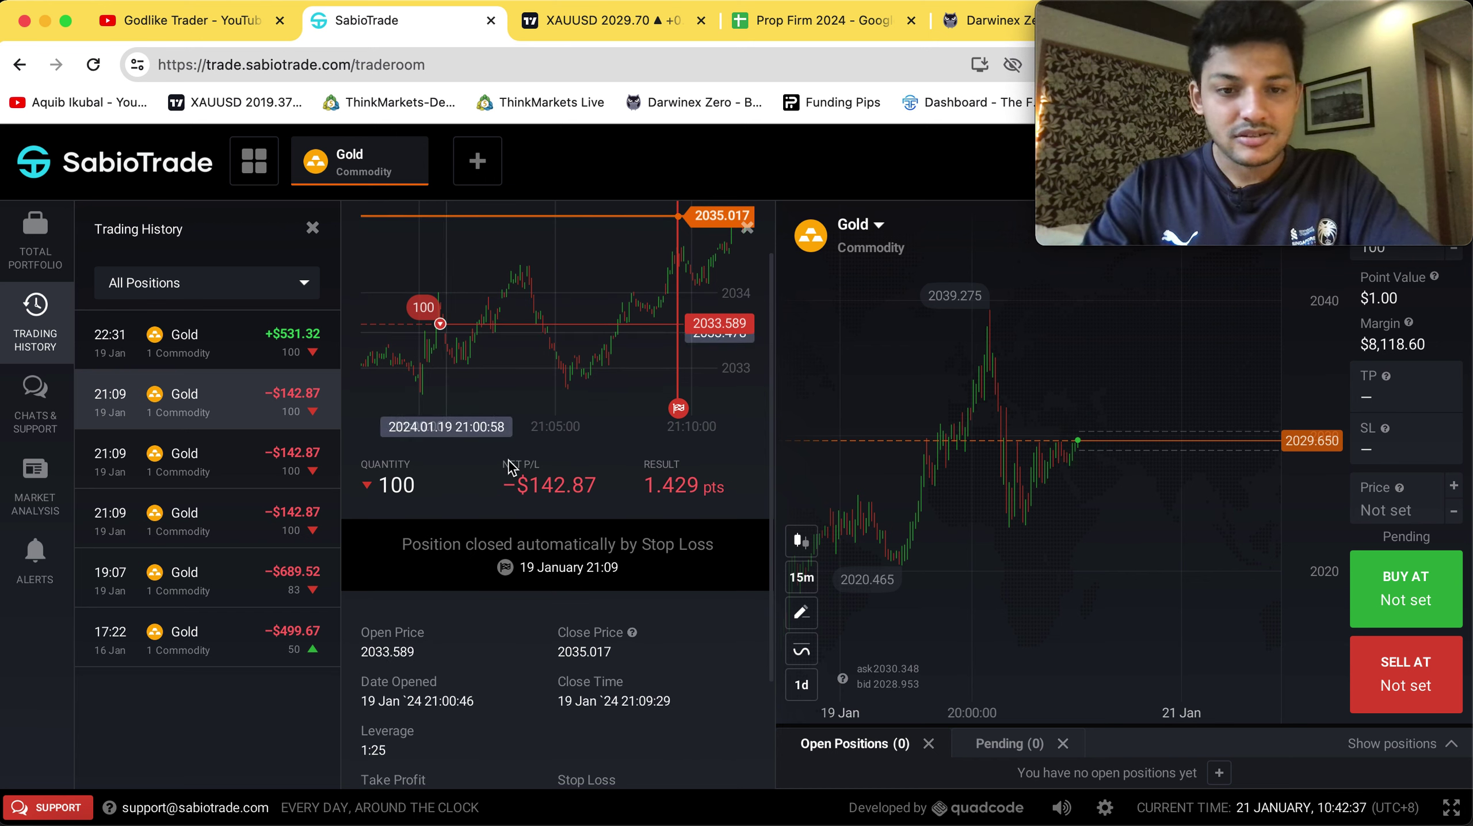
{"action": "left_click", "coordinate": [205, 479]}
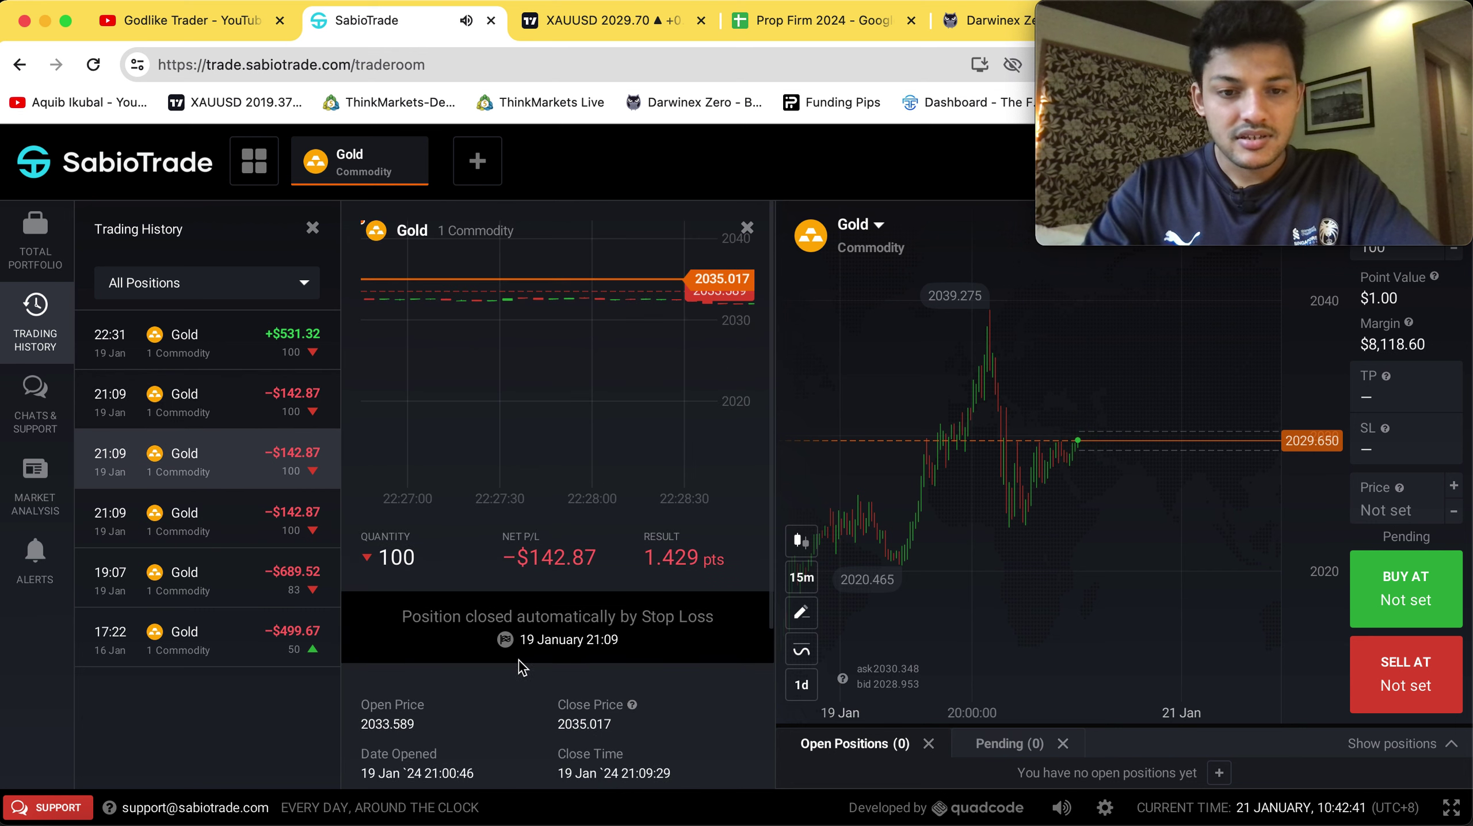
{"action": "left_click", "coordinate": [269, 539]}
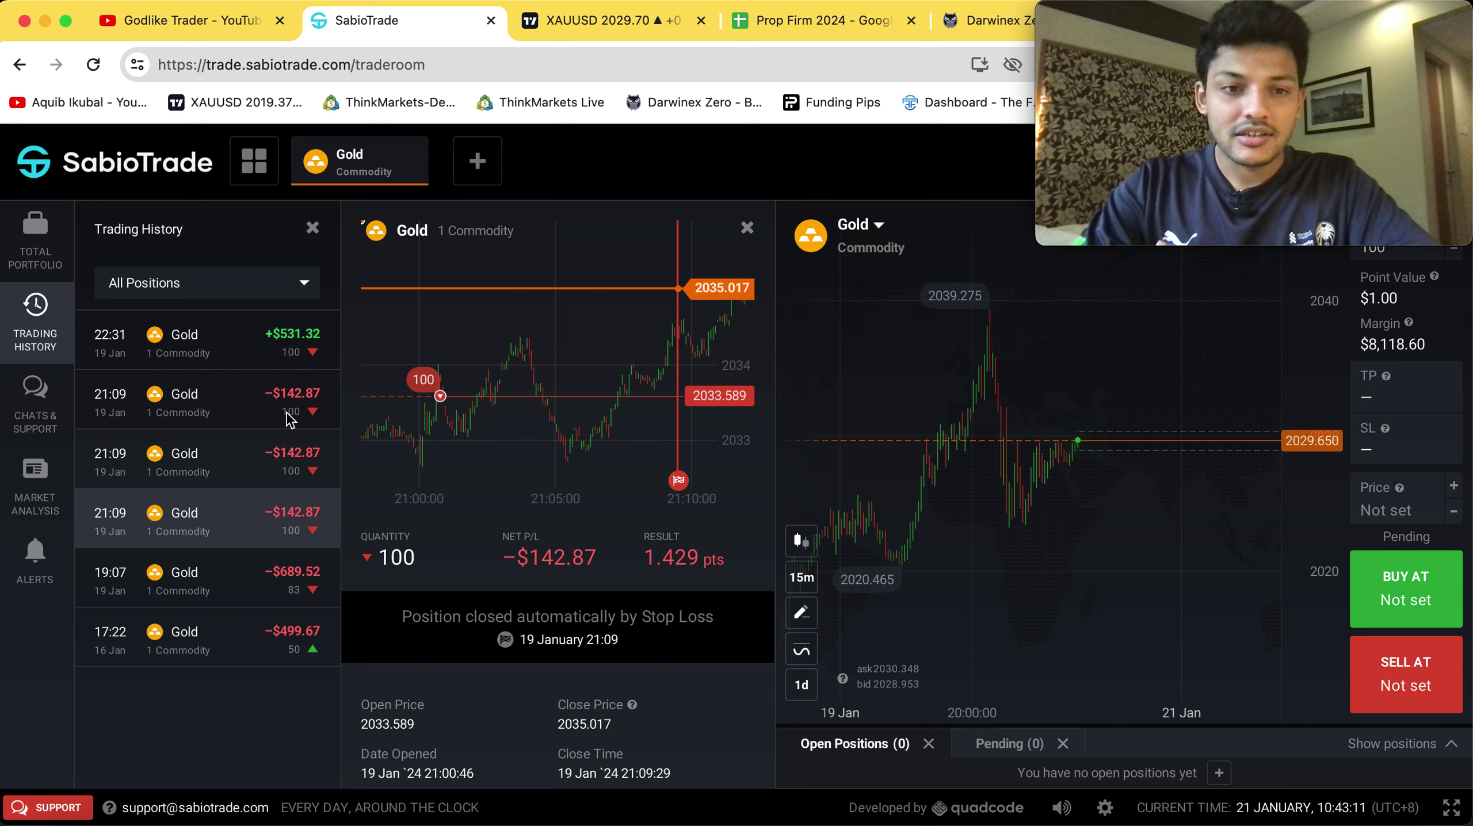
{"action": "scroll", "coordinate": [475, 520], "scroll_direction": "down", "scroll_amount": 1}
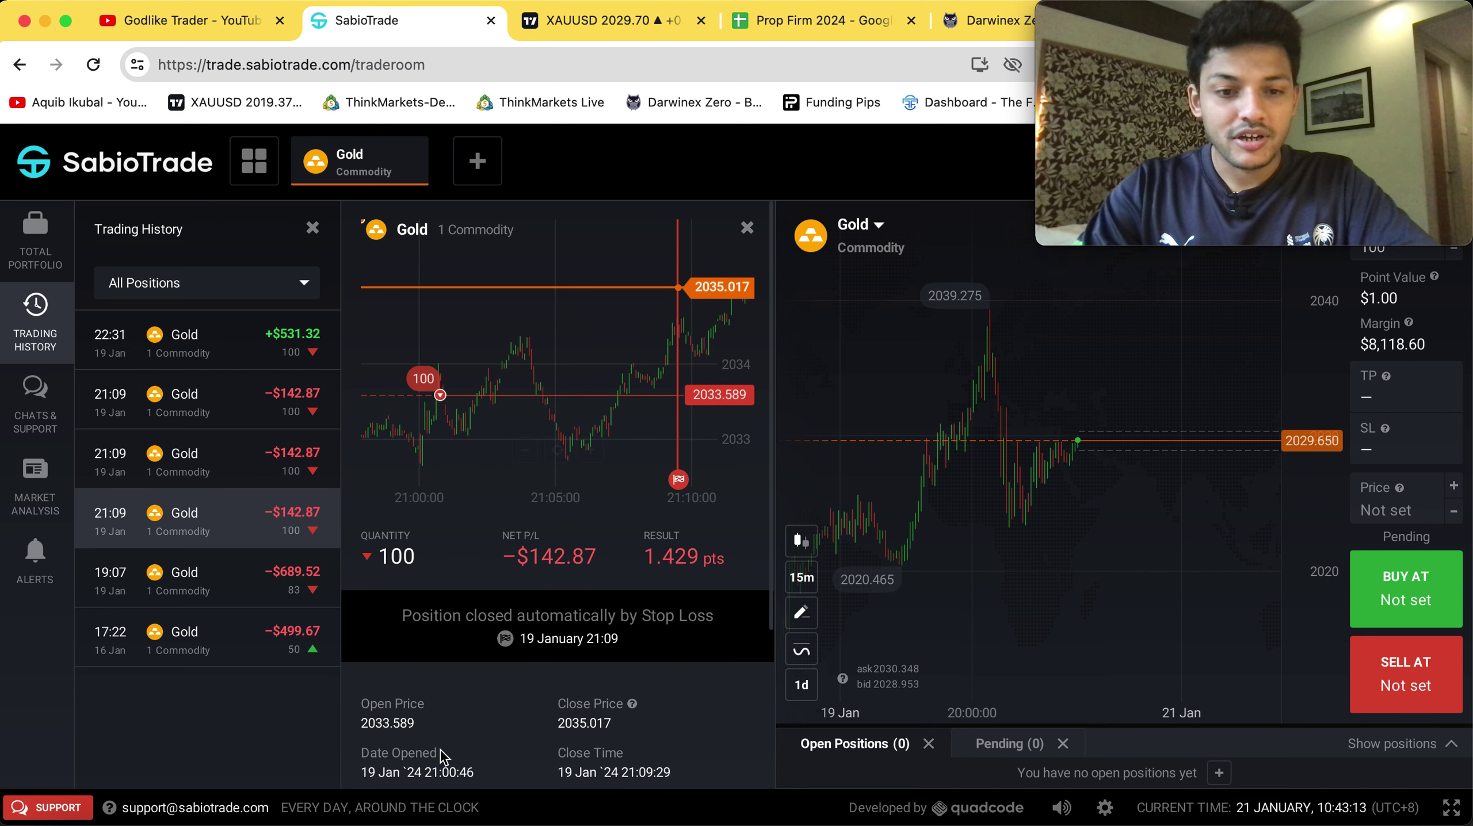
{"action": "left_click", "coordinate": [273, 472]}
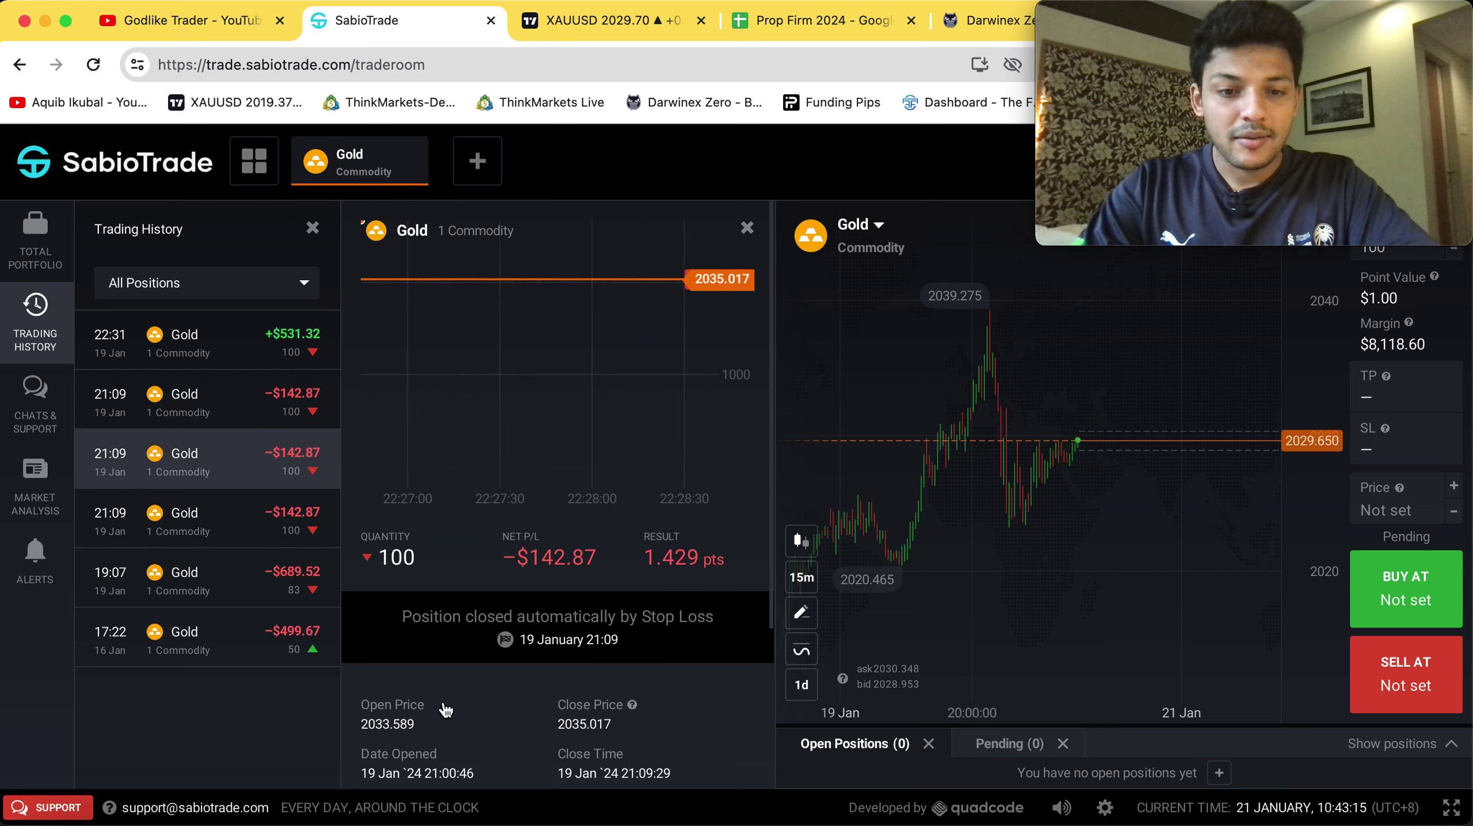
{"action": "left_click", "coordinate": [199, 394]}
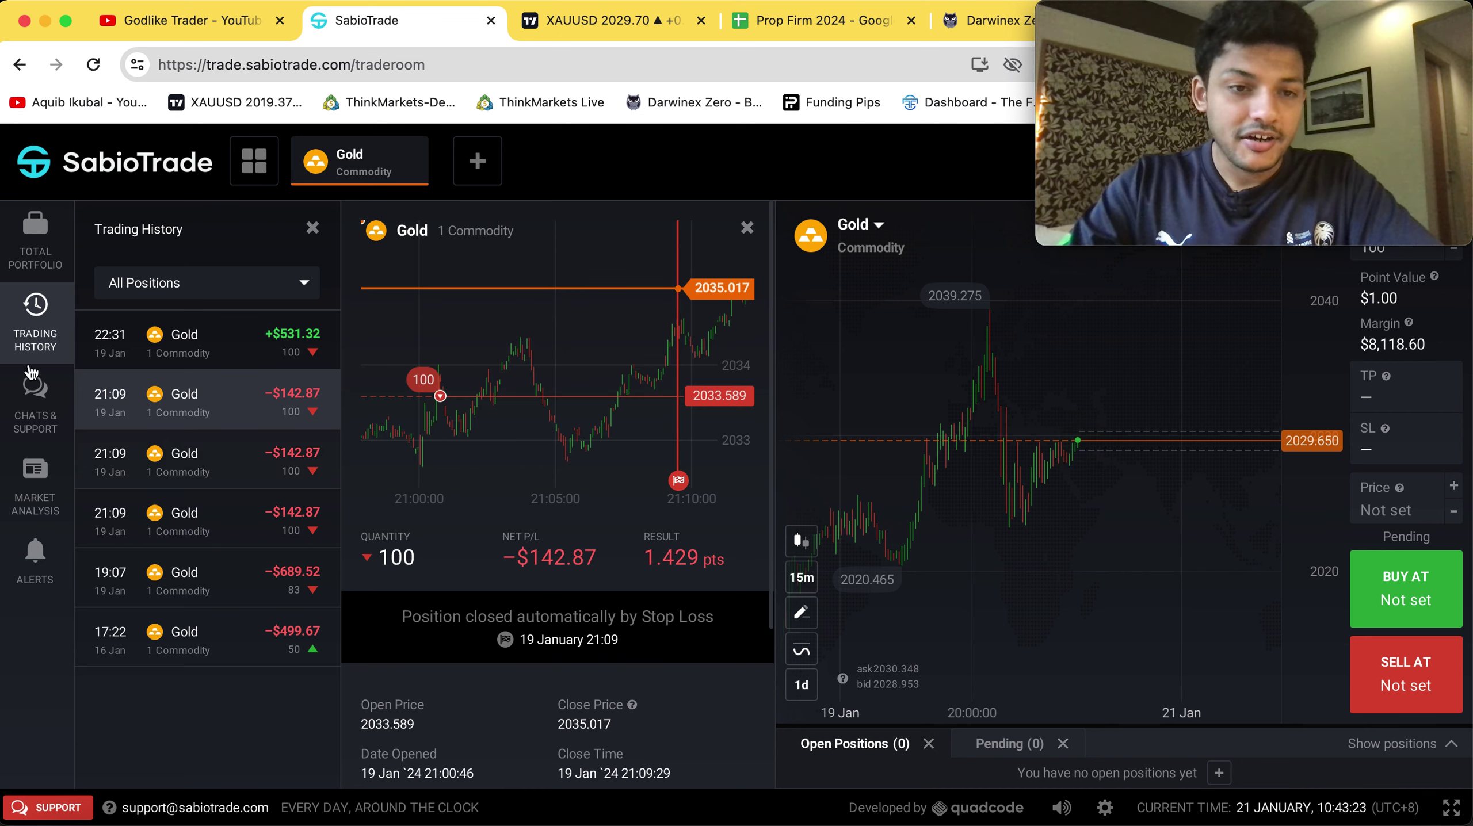
Step: Check the winning 22:31 Gold trade (+$531.32), then close the history and detail panels
{"action": "left_click", "coordinate": [262, 357]}
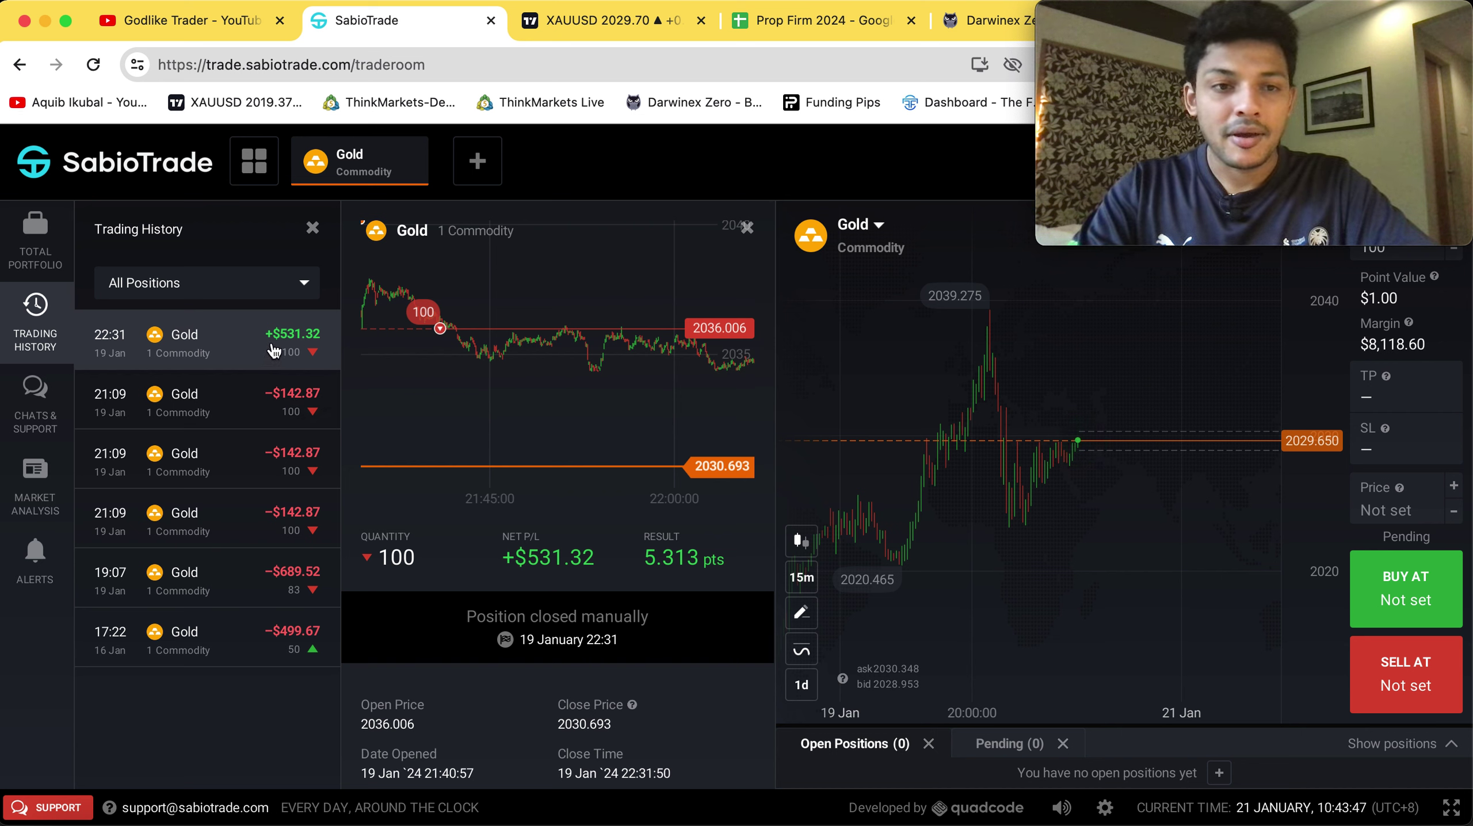
{"action": "left_click", "coordinate": [313, 228]}
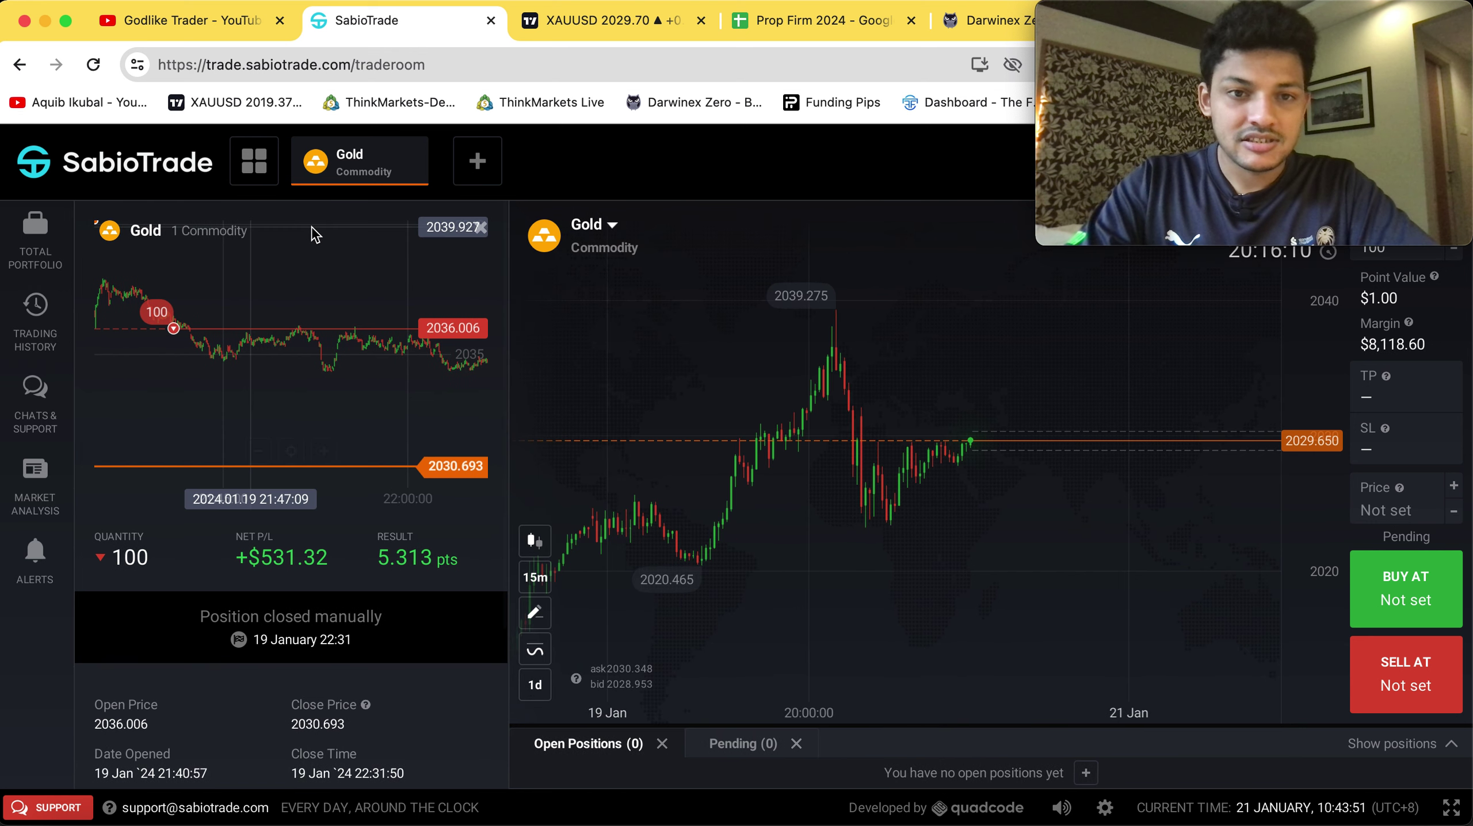
{"action": "left_click", "coordinate": [483, 231]}
Step: Reopen Trading History and scroll through the 22:31 Gold trade's prices, times and net profit
{"action": "left_click", "coordinate": [50, 318]}
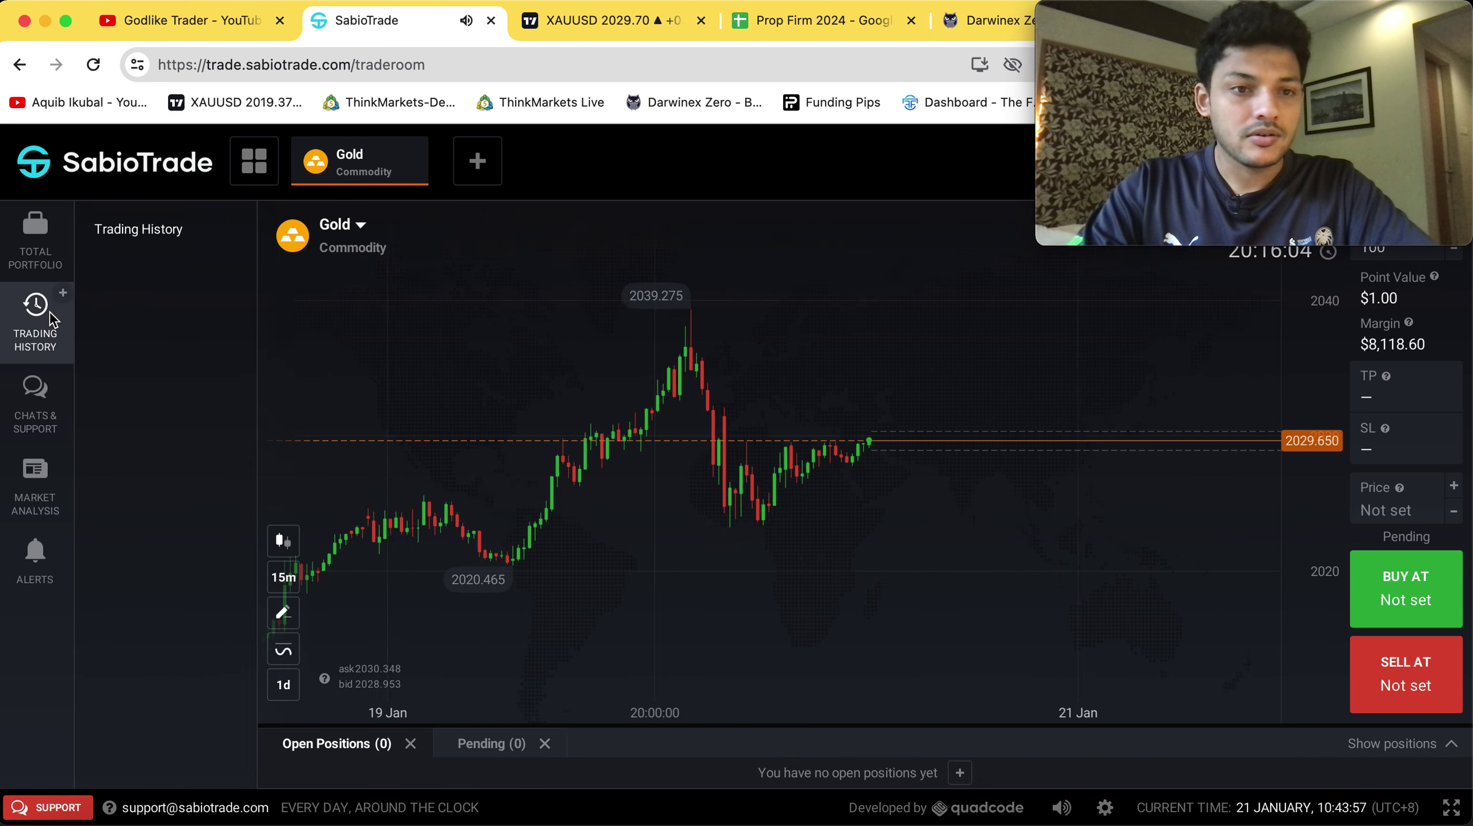
{"action": "left_click", "coordinate": [256, 331]}
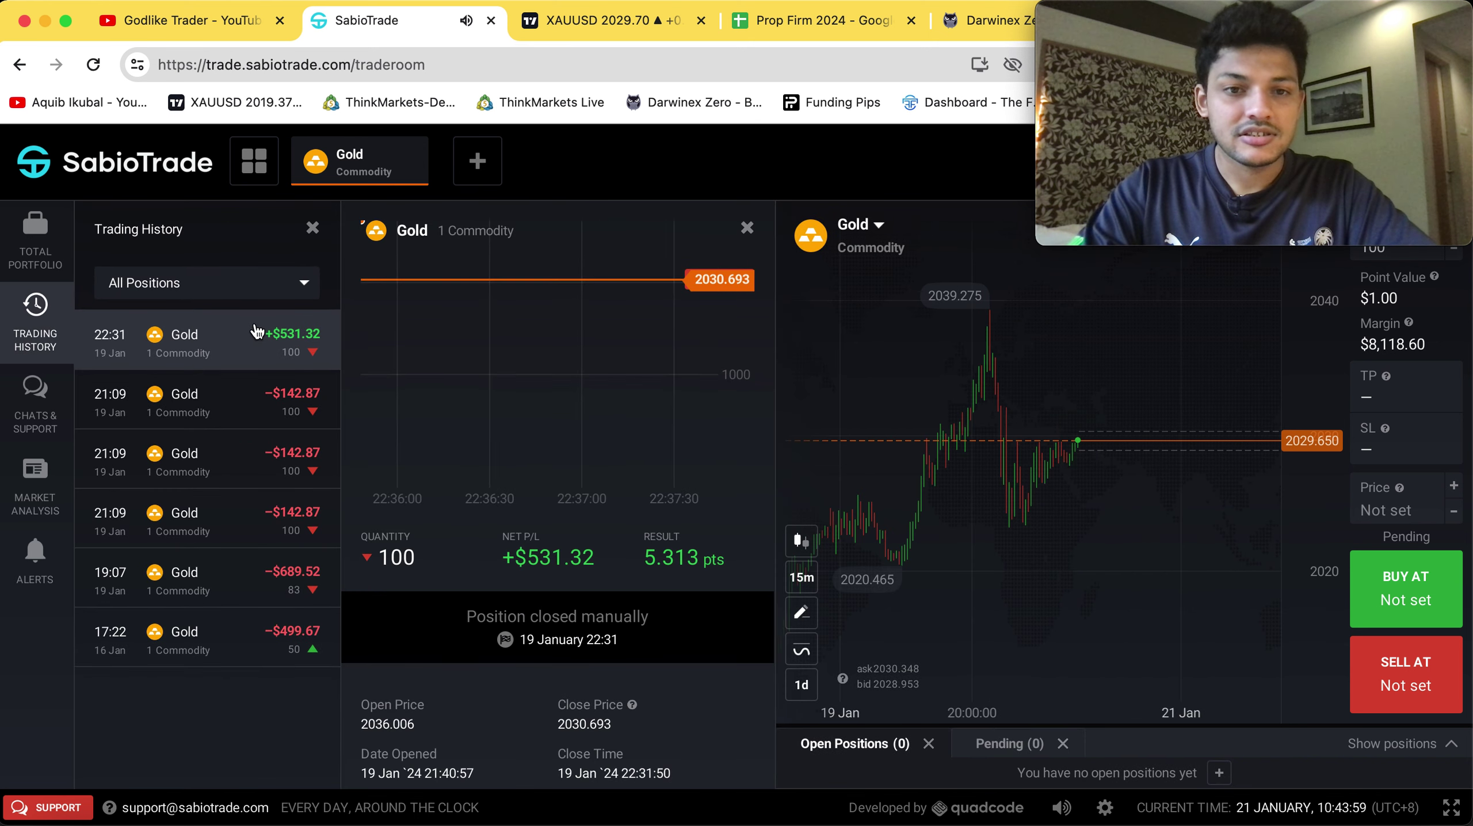
{"action": "scroll", "coordinate": [639, 427], "scroll_direction": "down", "scroll_amount": 3}
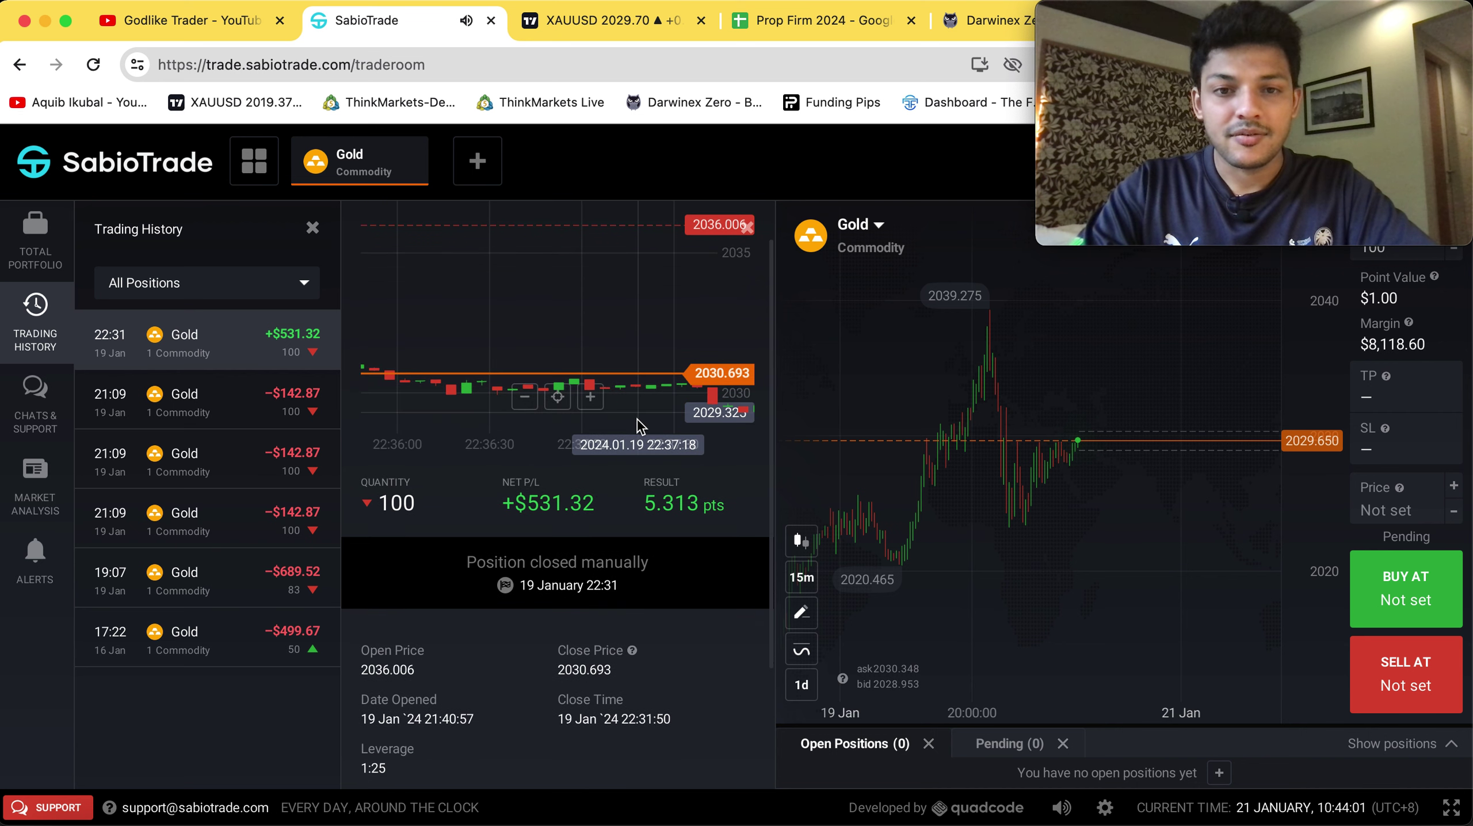
{"action": "scroll", "coordinate": [633, 416], "scroll_direction": "down", "scroll_amount": 5}
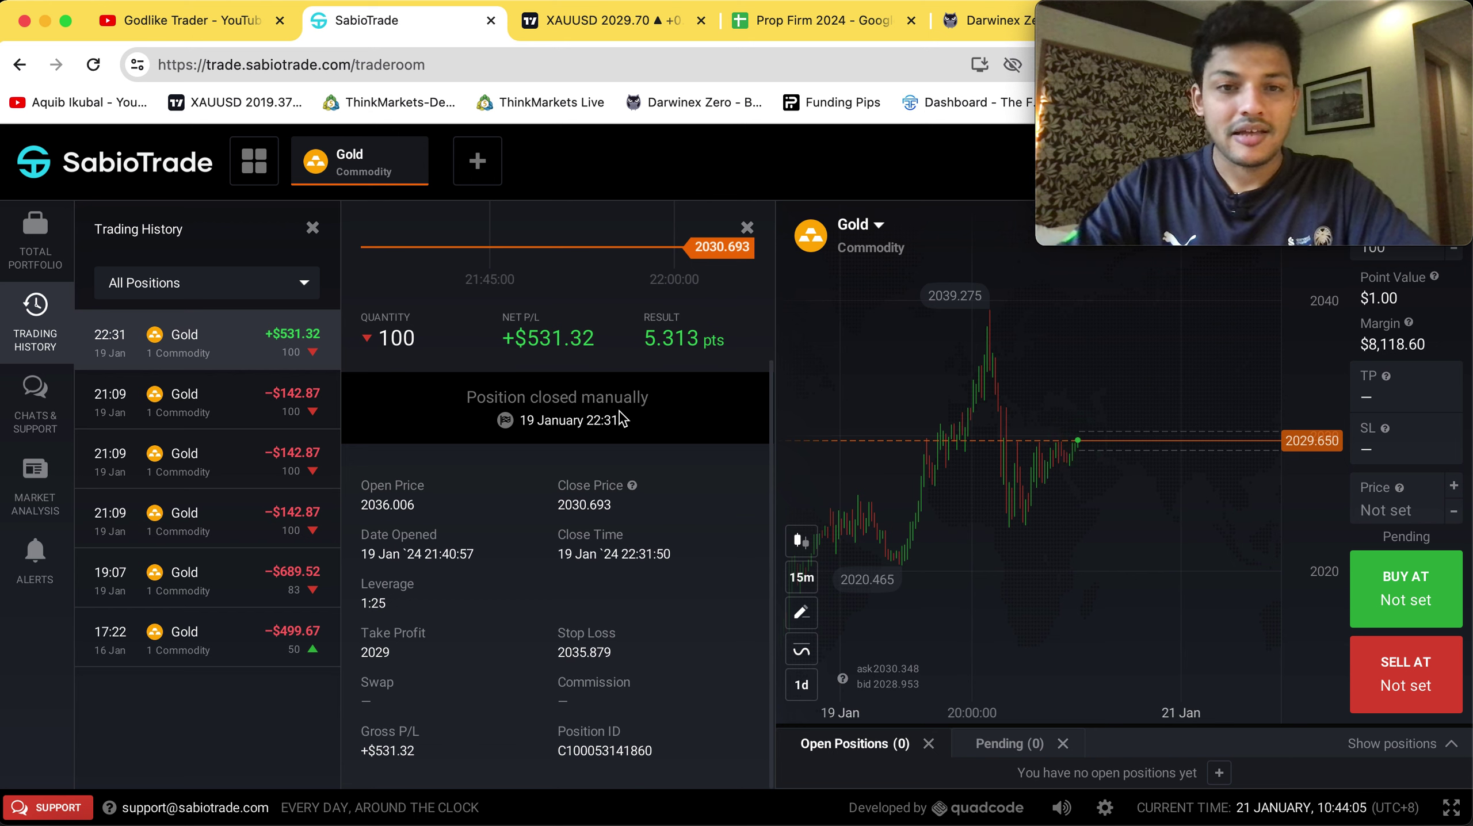
{"action": "scroll", "coordinate": [547, 452], "scroll_direction": "up", "scroll_amount": 5}
{"action": "scroll", "coordinate": [547, 452], "scroll_direction": "up", "scroll_amount": 2}
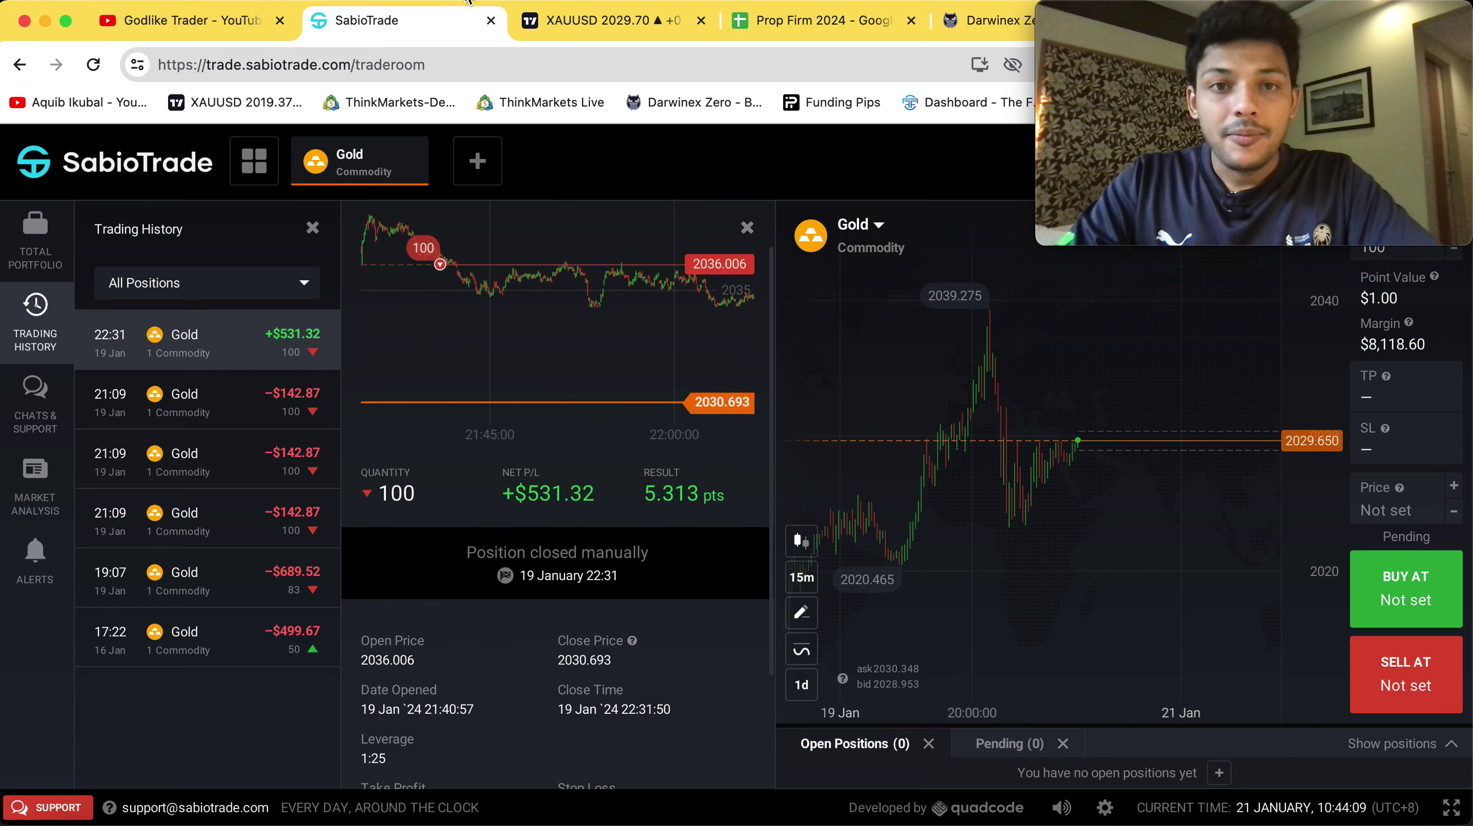
{"action": "left_click", "coordinate": [603, 22]}
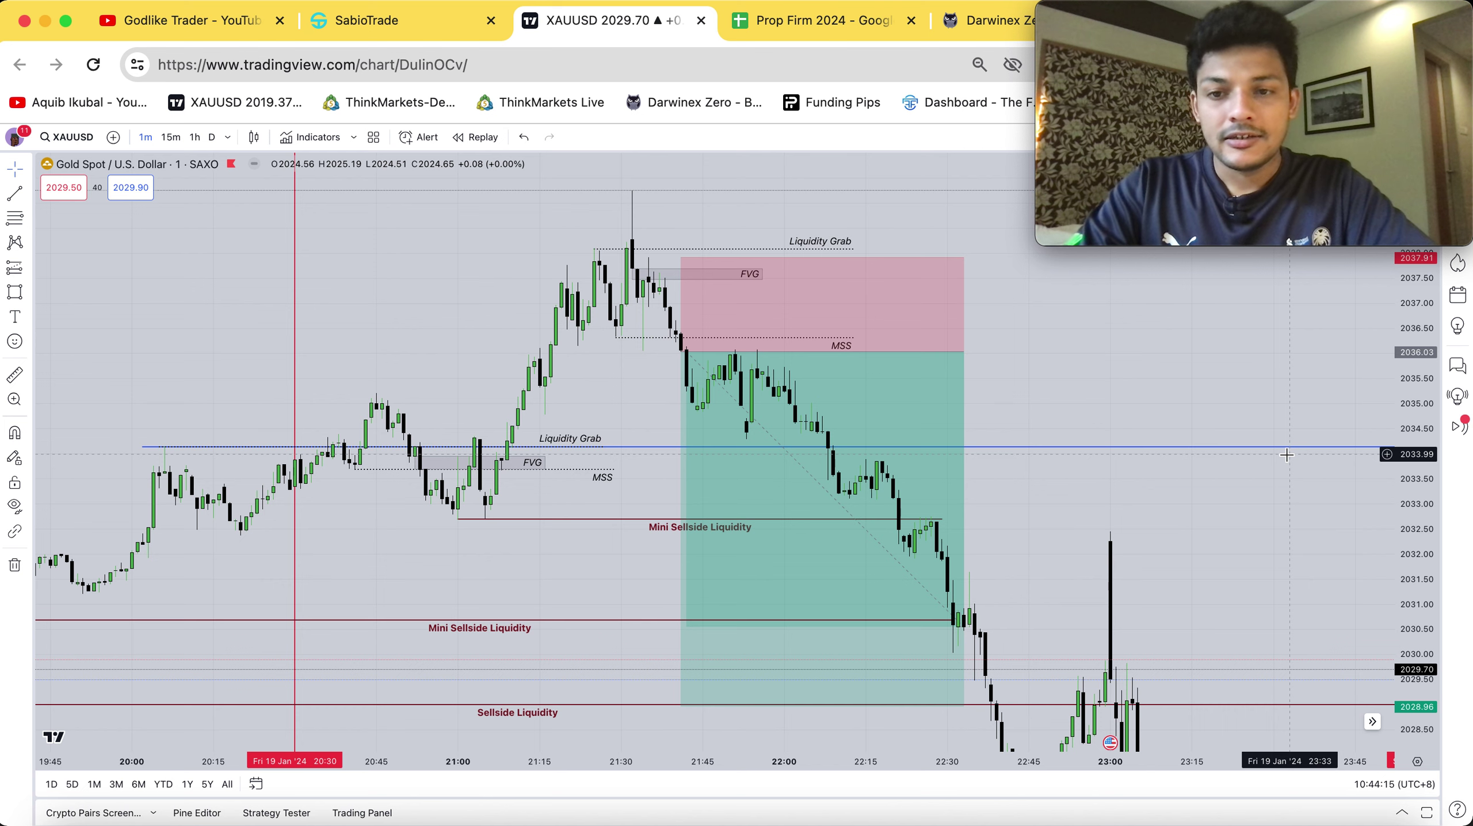
Step: Reframe the XAUUSD chart and pull the lower MSS line's end left beside the lower FVG
{"action": "left_click_drag", "start_coordinate": [1236, 509], "coordinate": [1206, 505]}
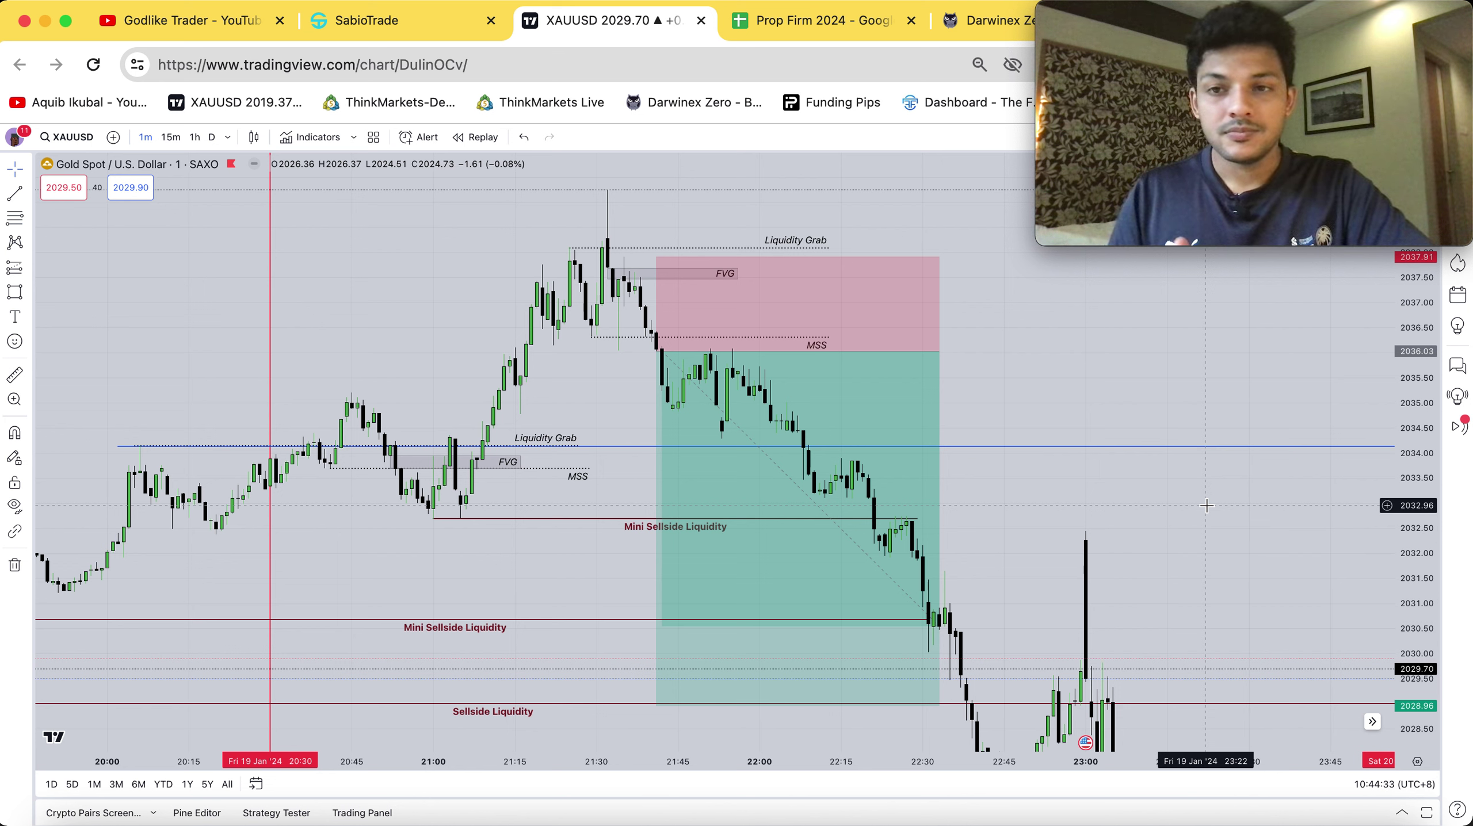
{"action": "left_click", "coordinate": [928, 516]}
{"action": "left_click", "coordinate": [1148, 473]}
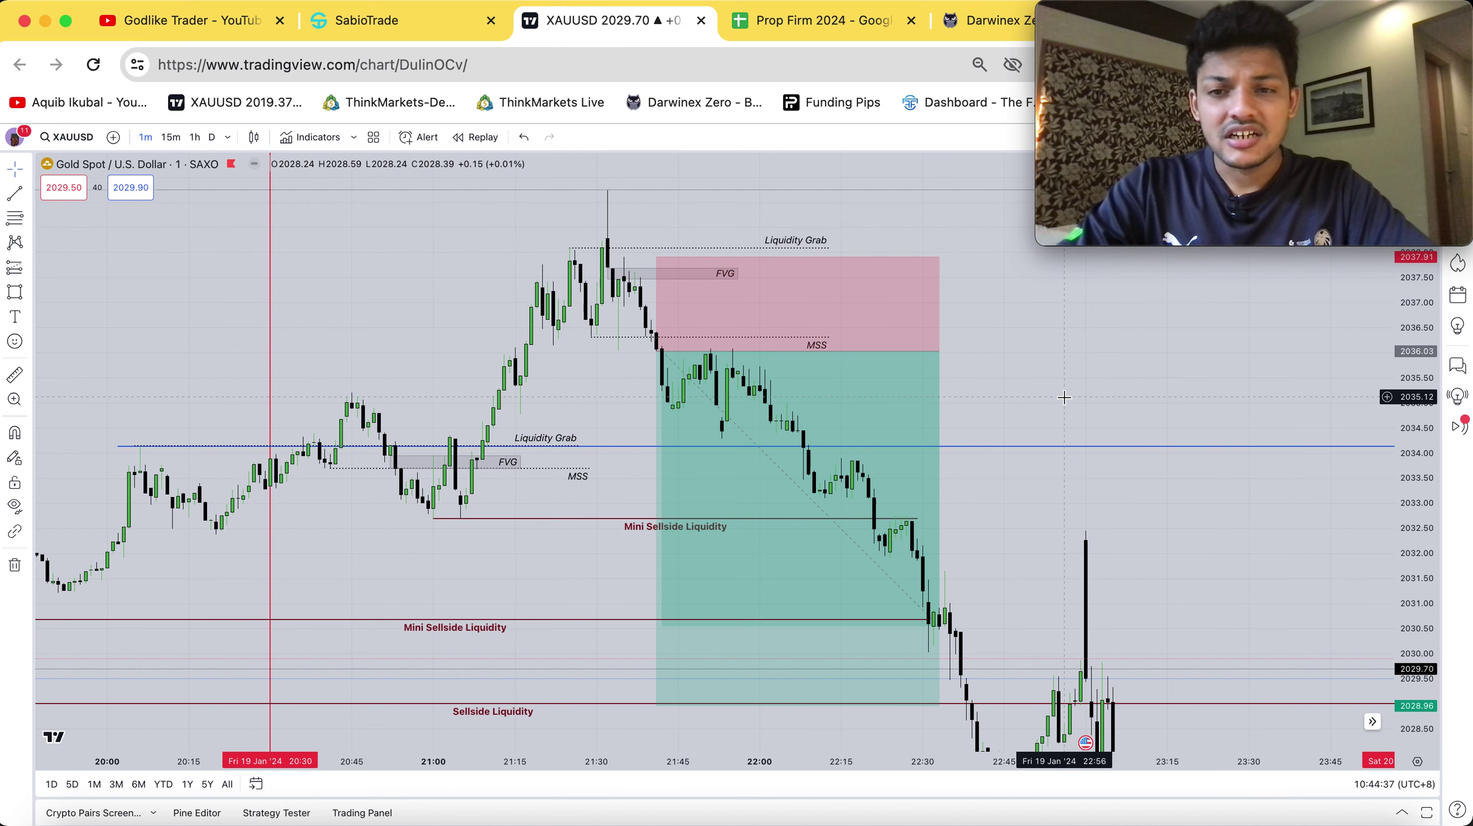
{"action": "left_click_drag", "start_coordinate": [1059, 395], "coordinate": [1034, 391]}
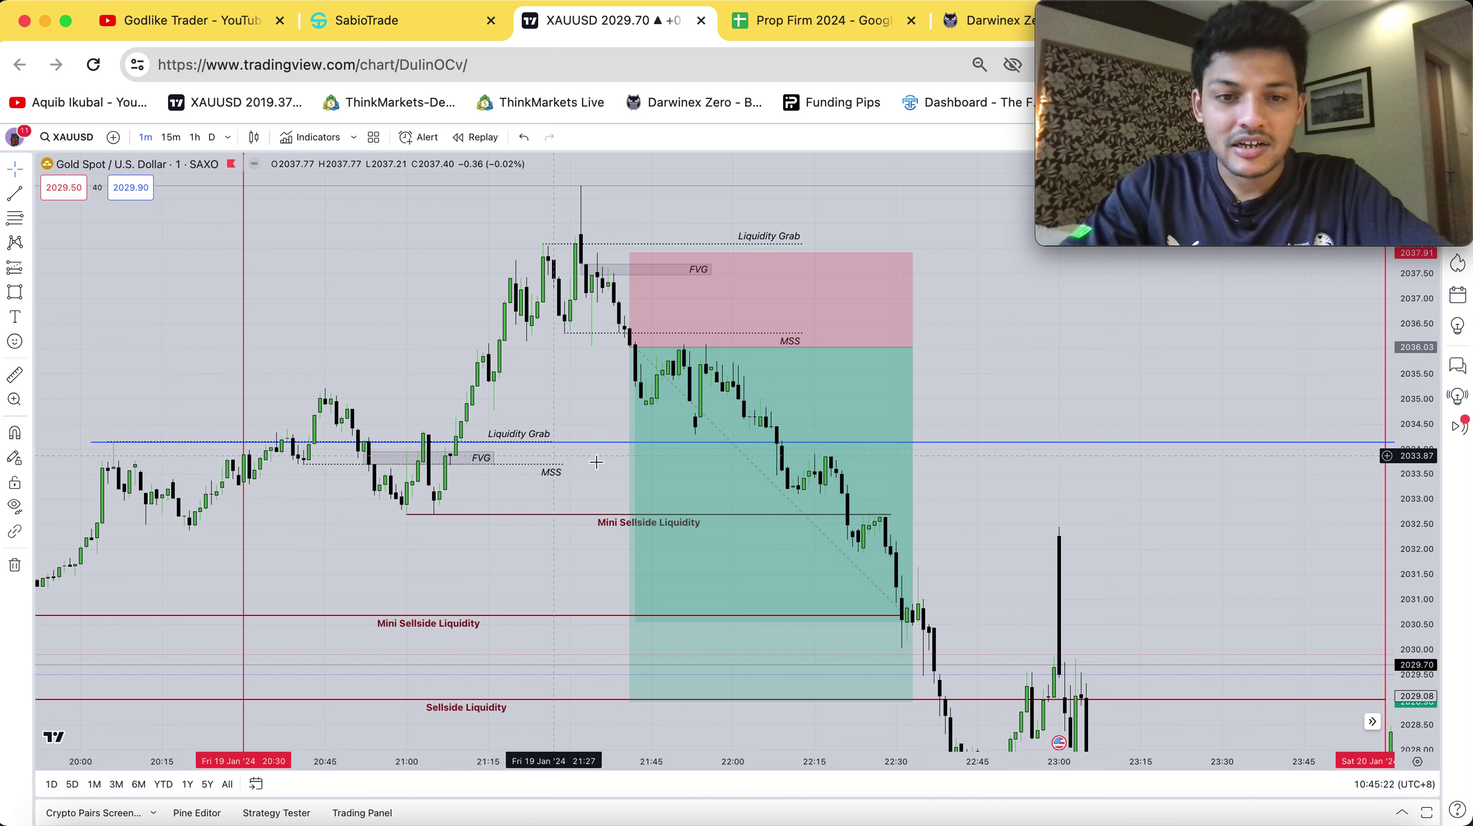
{"action": "left_click_drag", "start_coordinate": [564, 464], "coordinate": [417, 467]}
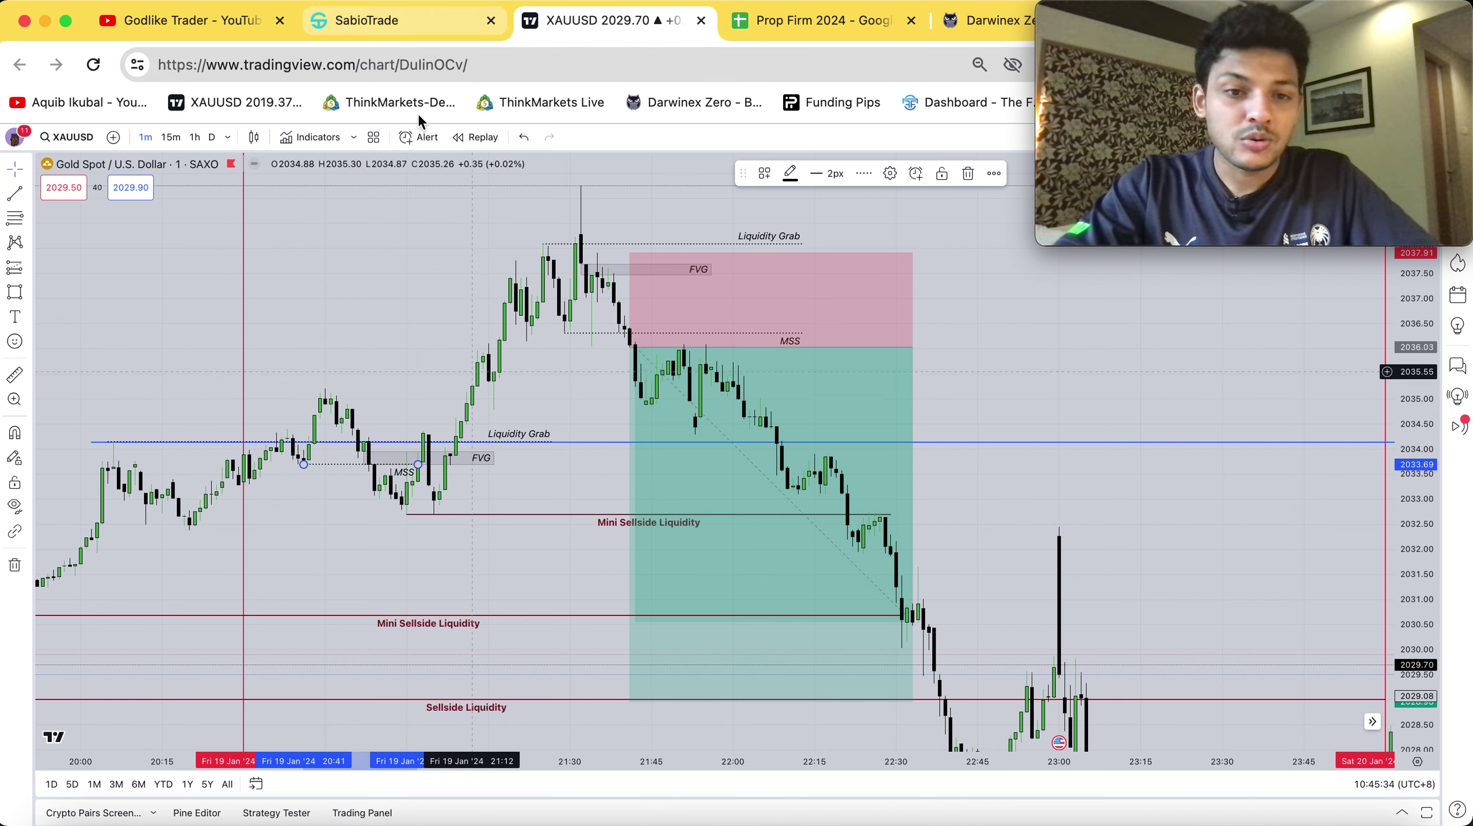
{"action": "left_click", "coordinate": [396, 26]}
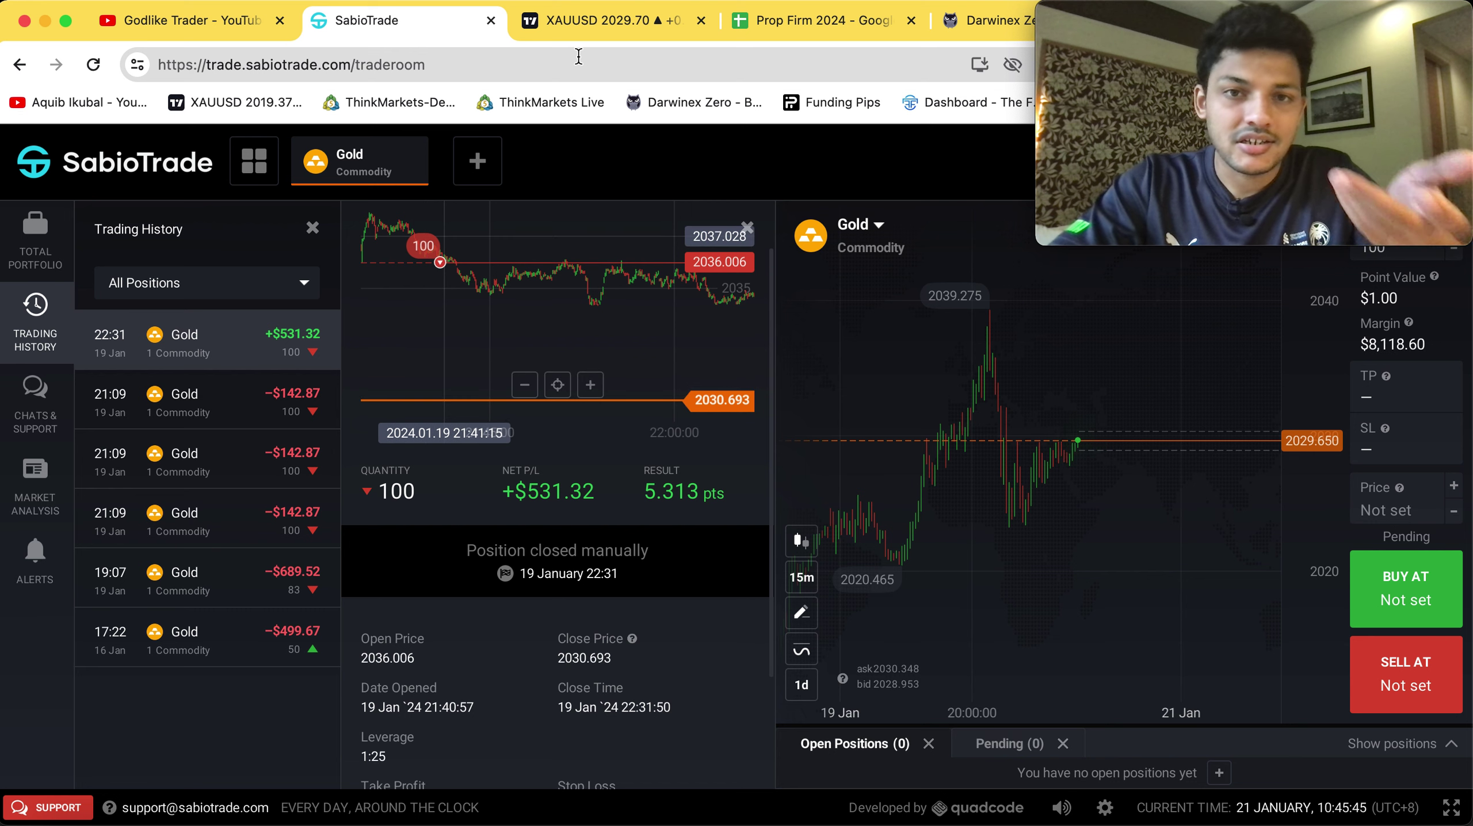
{"action": "left_click", "coordinate": [584, 30]}
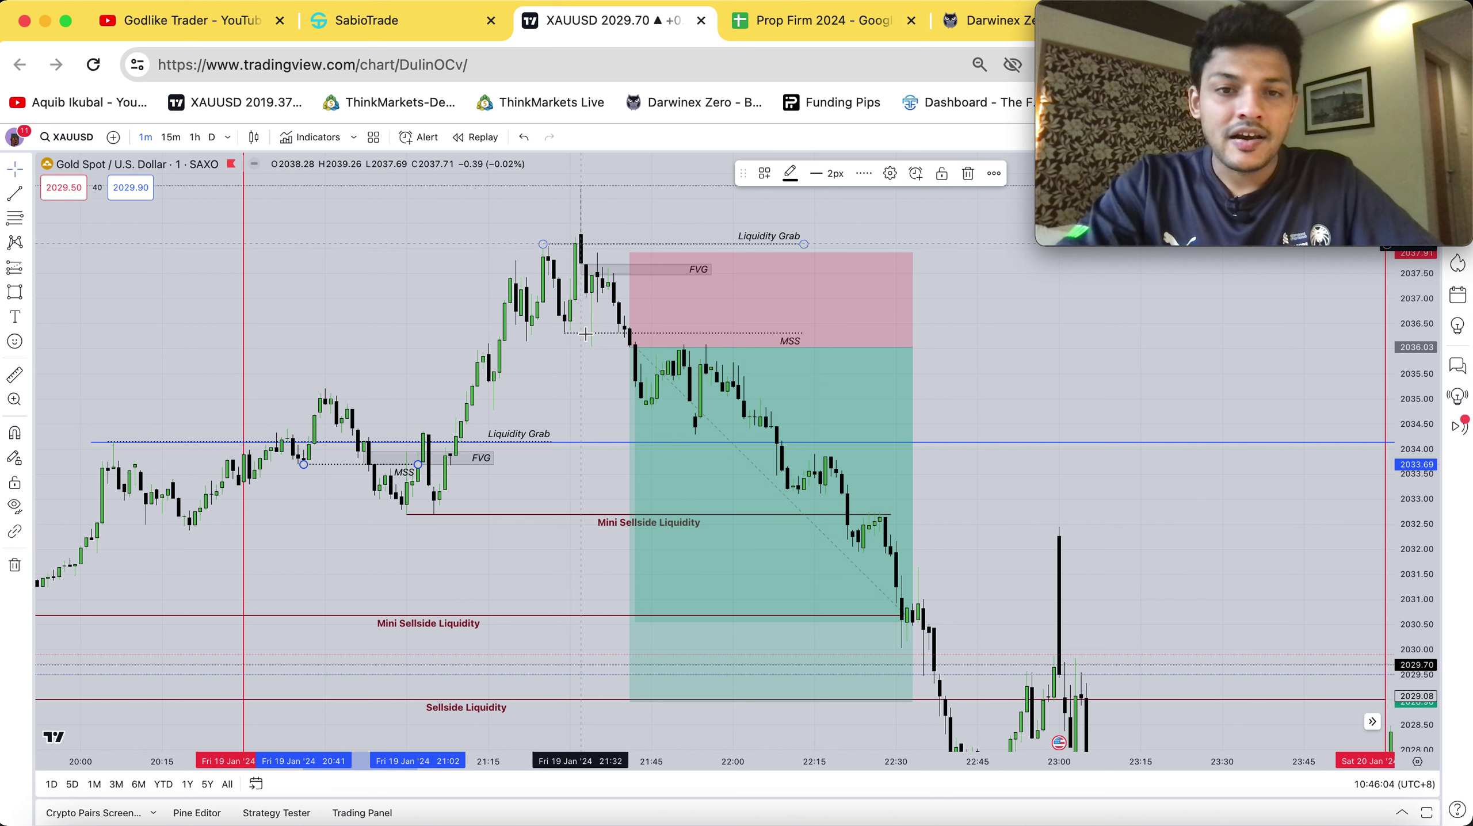
Step: Shorten the upper MSS line on the XAUUSD chart toward the left
{"action": "mouse_move", "coordinate": [800, 334]}
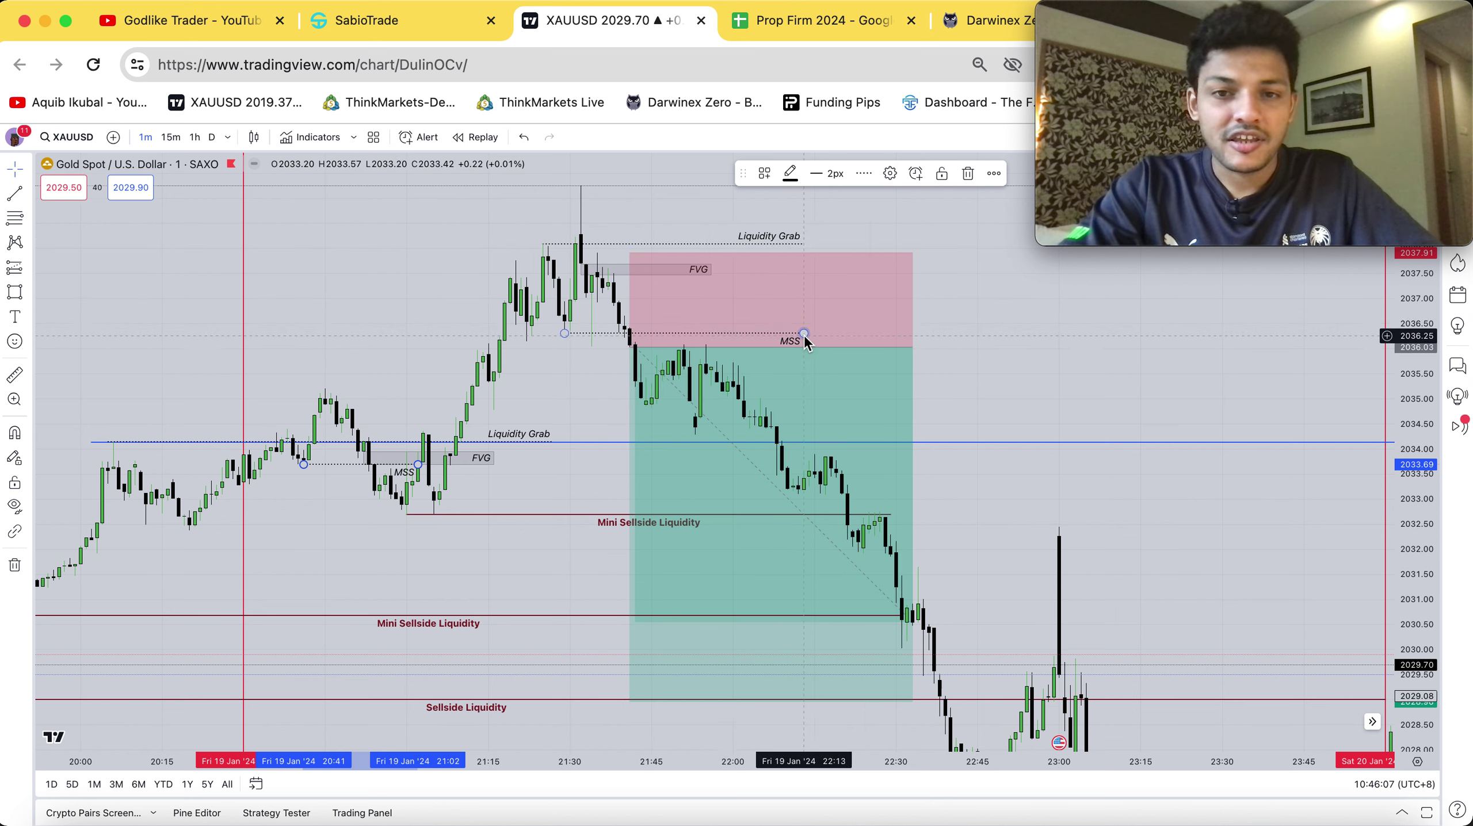
{"action": "left_click", "coordinate": [628, 340]}
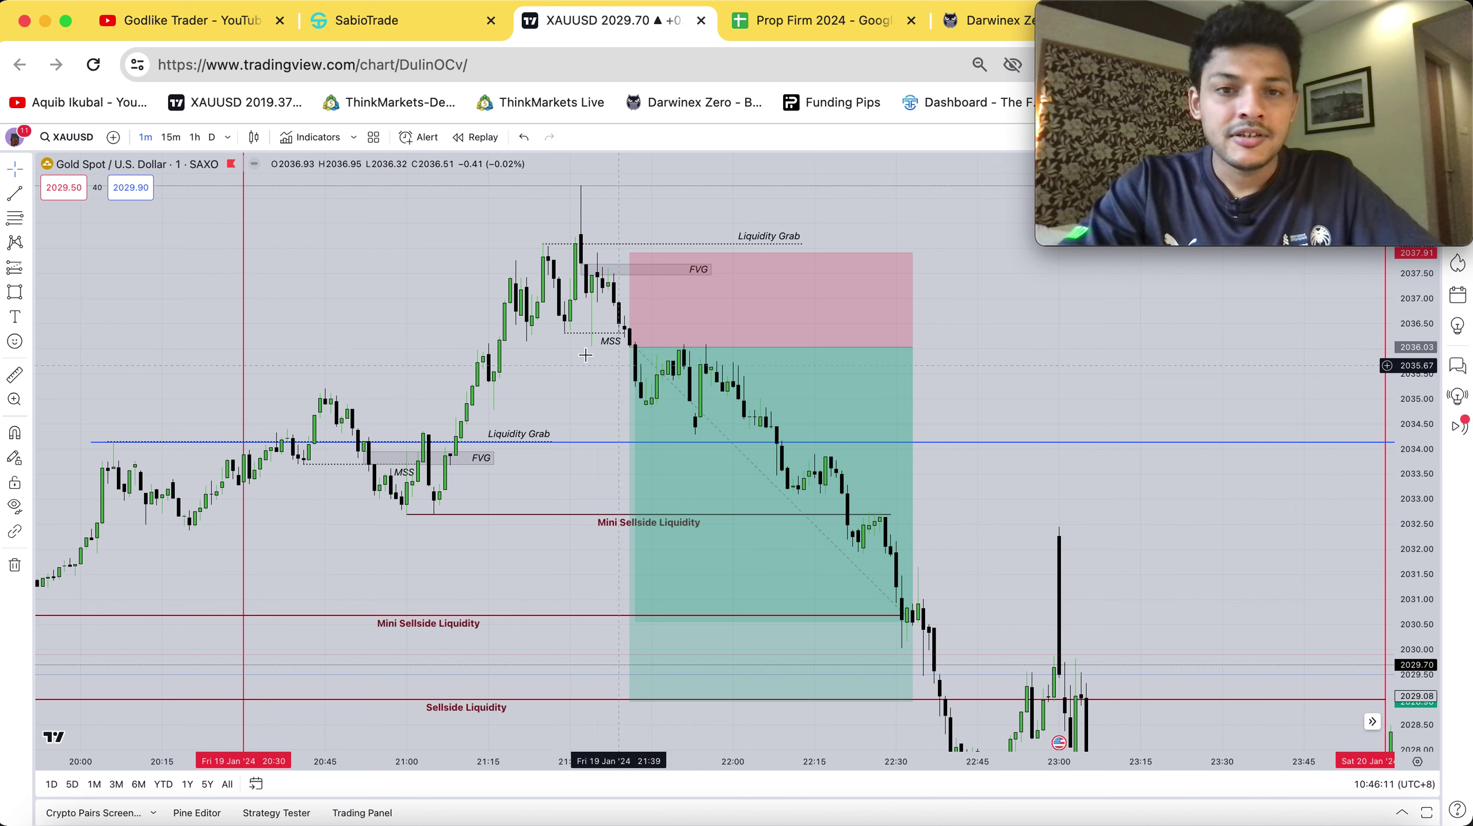
{"action": "left_click", "coordinate": [601, 309]}
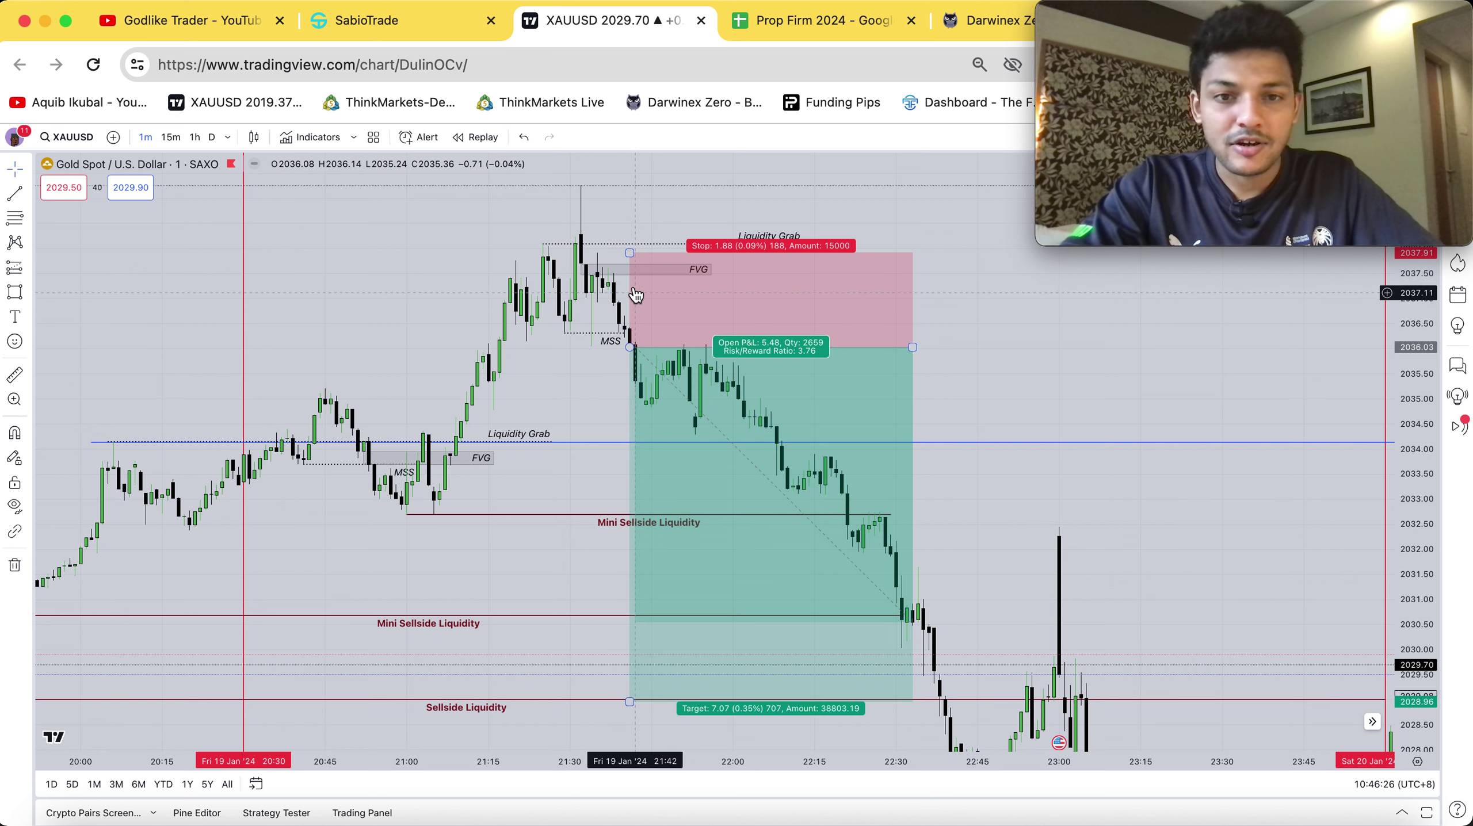
Step: Move the upper FVG box down and right, just above the short position's entry
{"action": "left_click", "coordinate": [631, 286]}
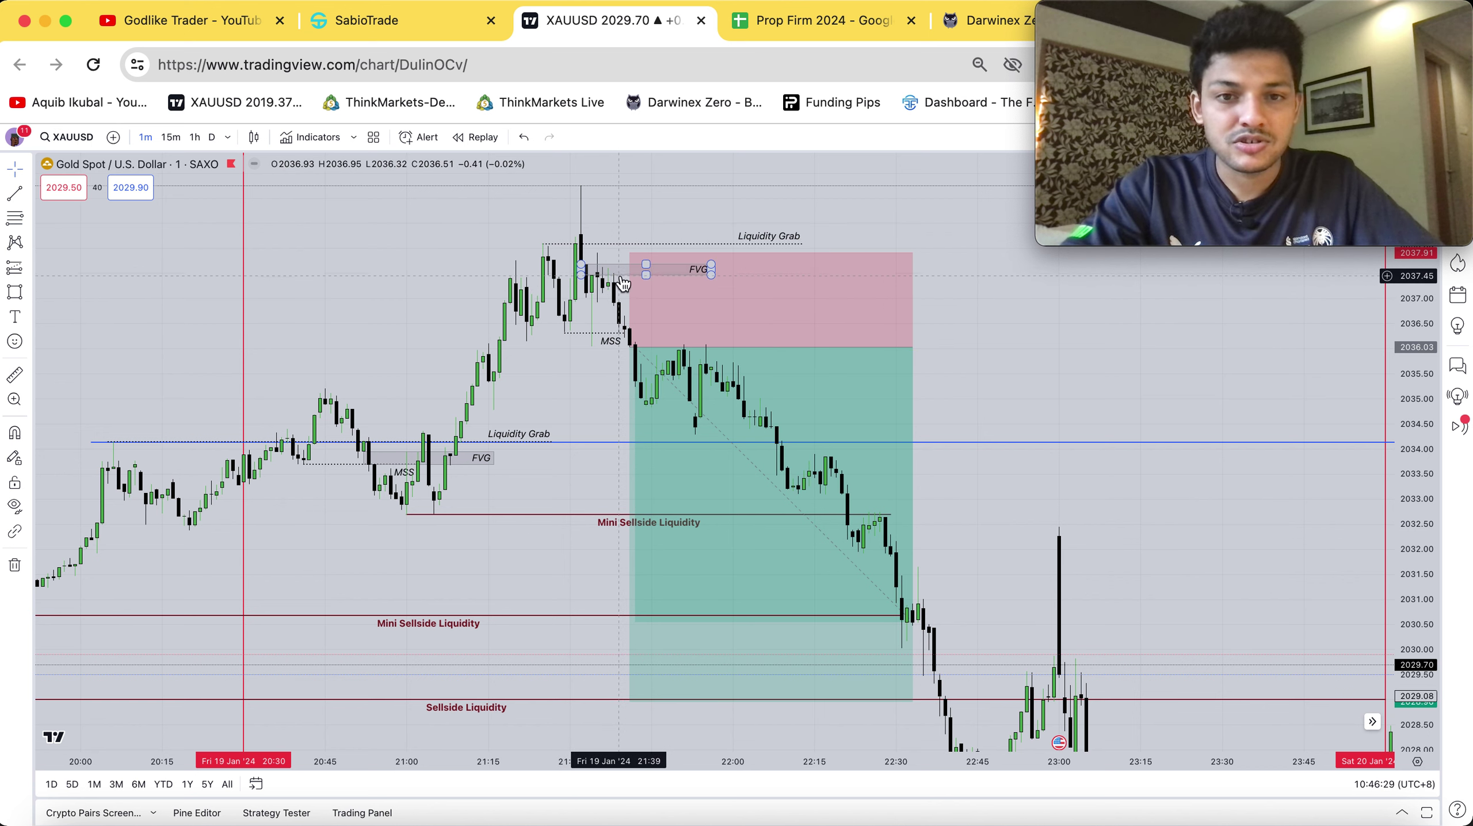
{"action": "left_click_drag", "start_coordinate": [631, 287], "coordinate": [672, 305]}
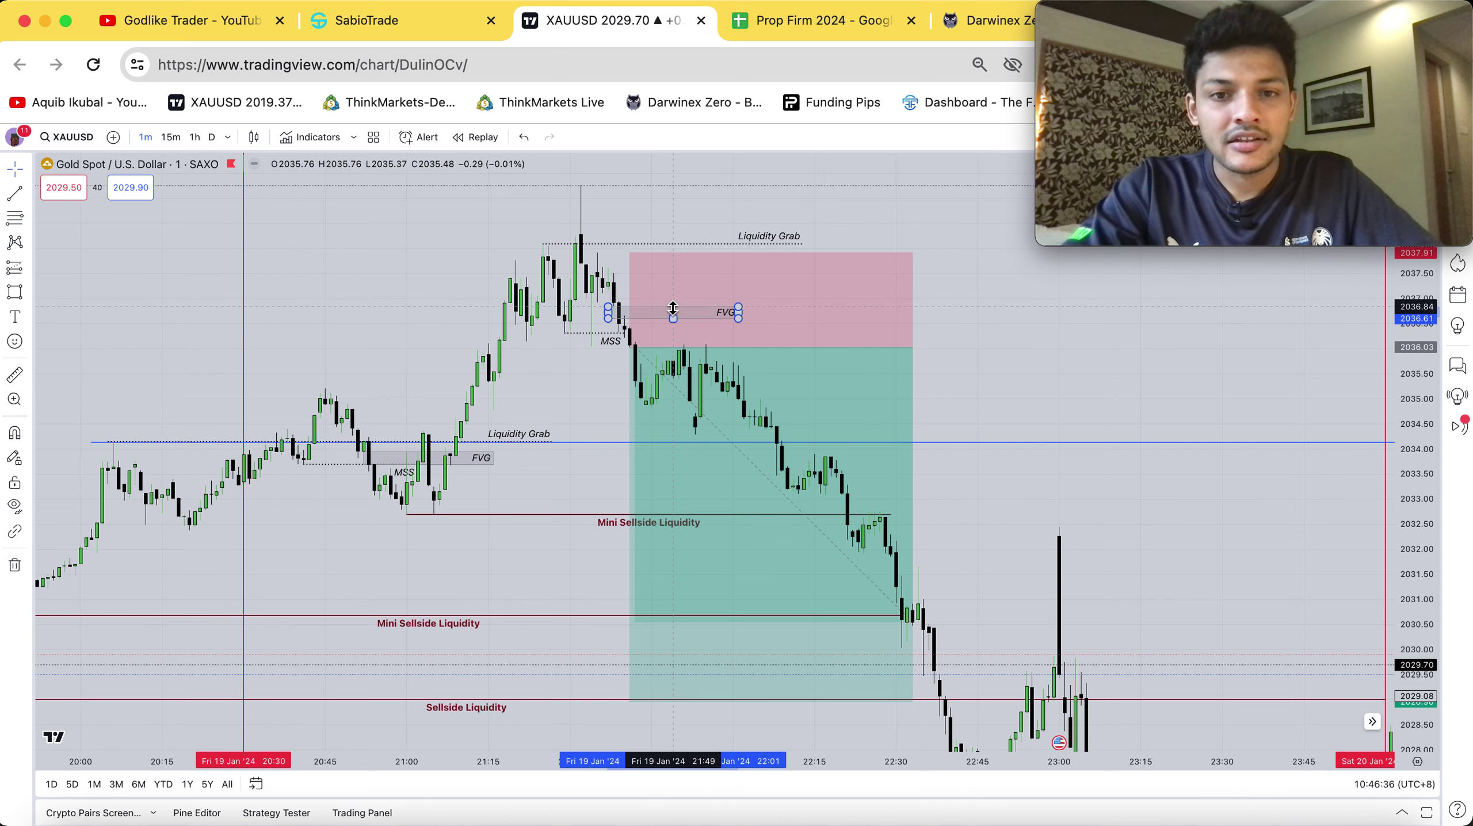
{"action": "left_click", "coordinate": [990, 344]}
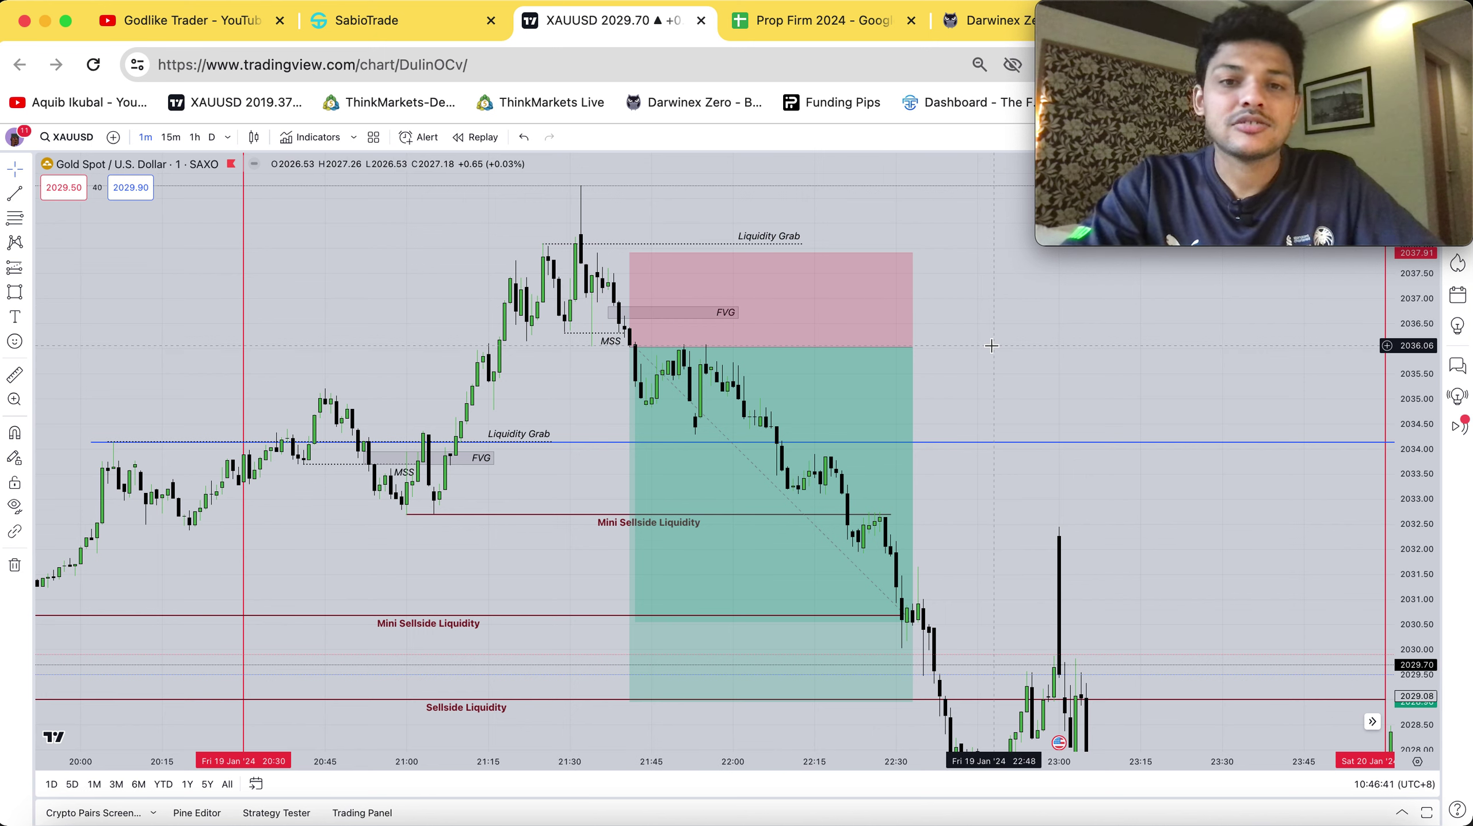